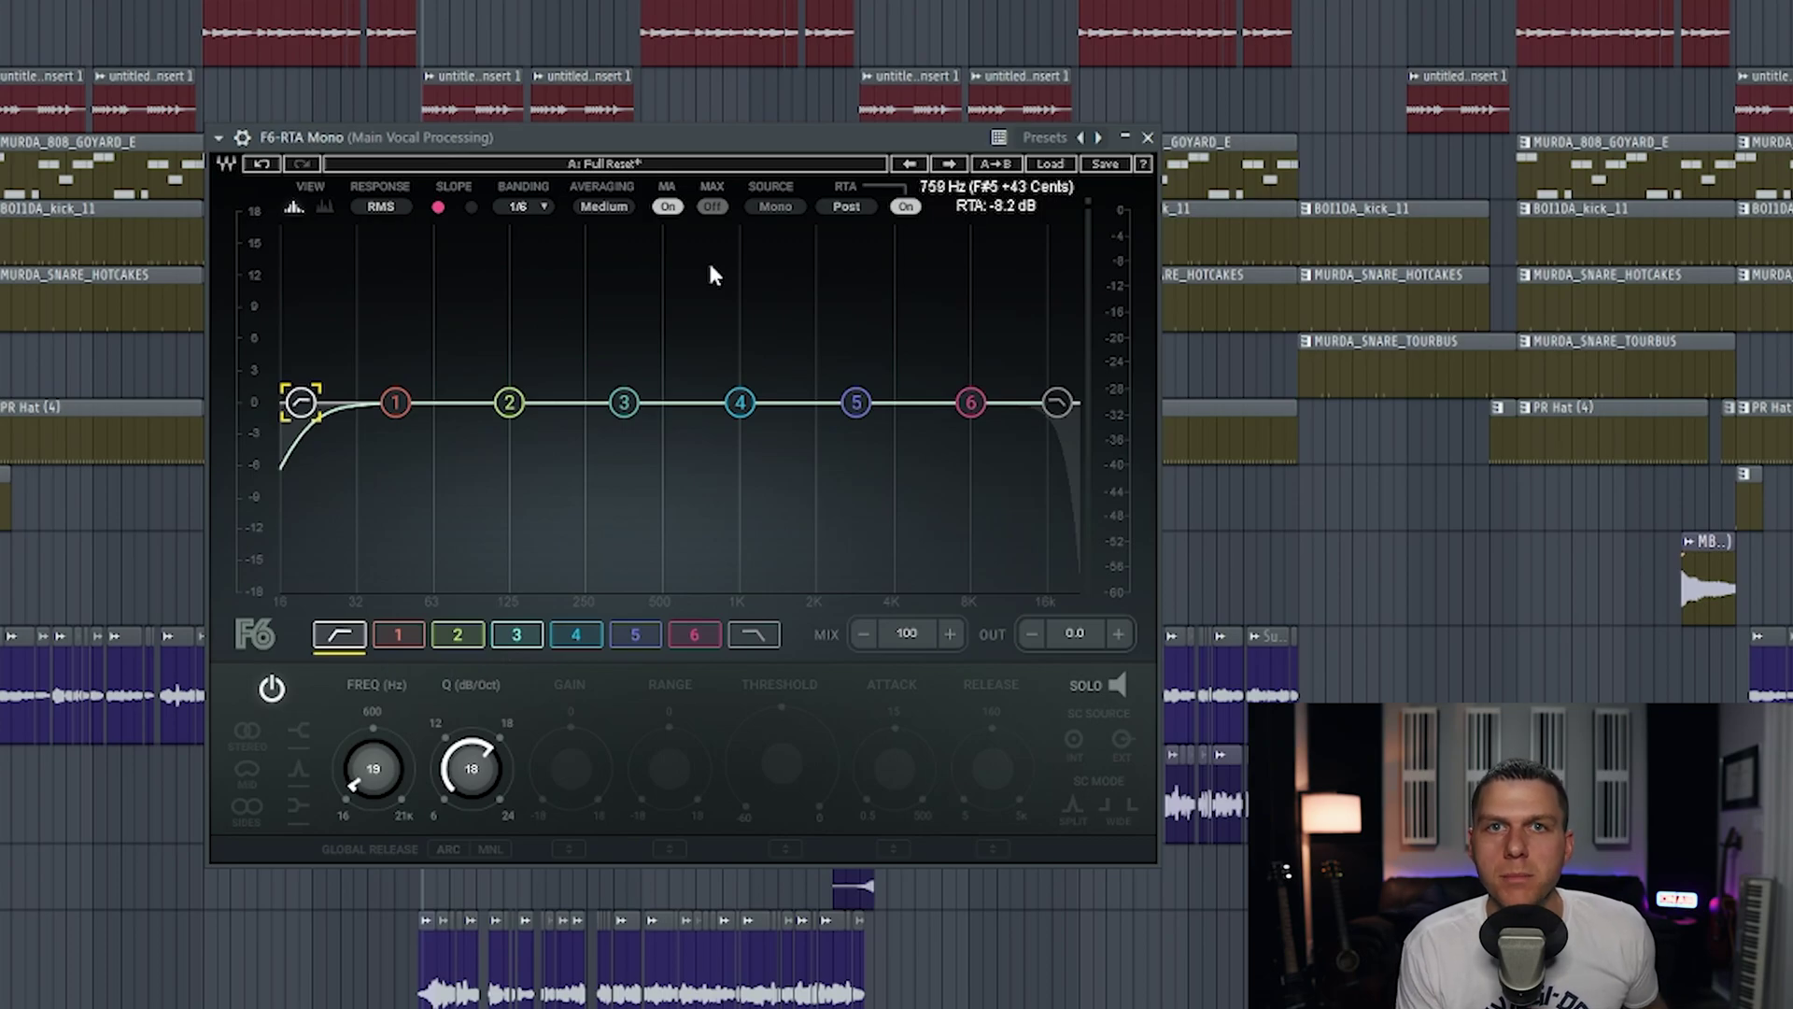
Audition the vocal and try high-pass cutoffs from 23 to 78 Hz with a 12 dB/Oct slope
{"action": "key", "text": "space"}
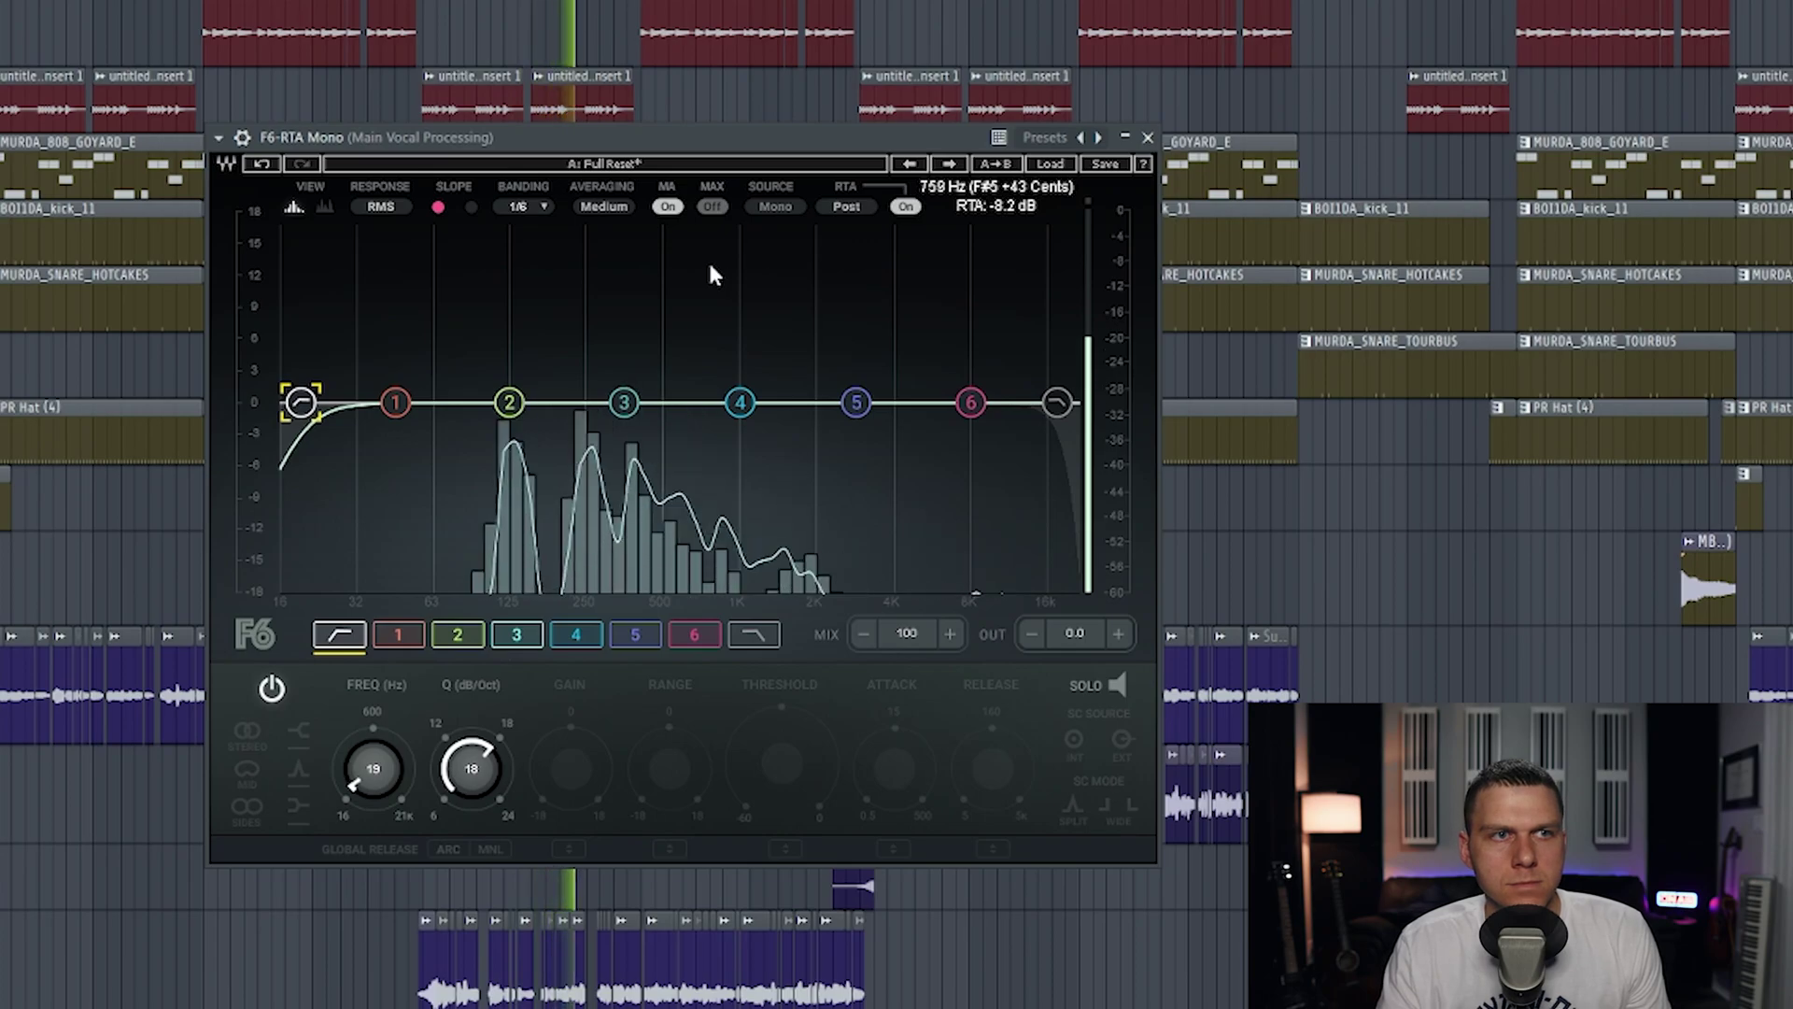
{"action": "key", "text": "space"}
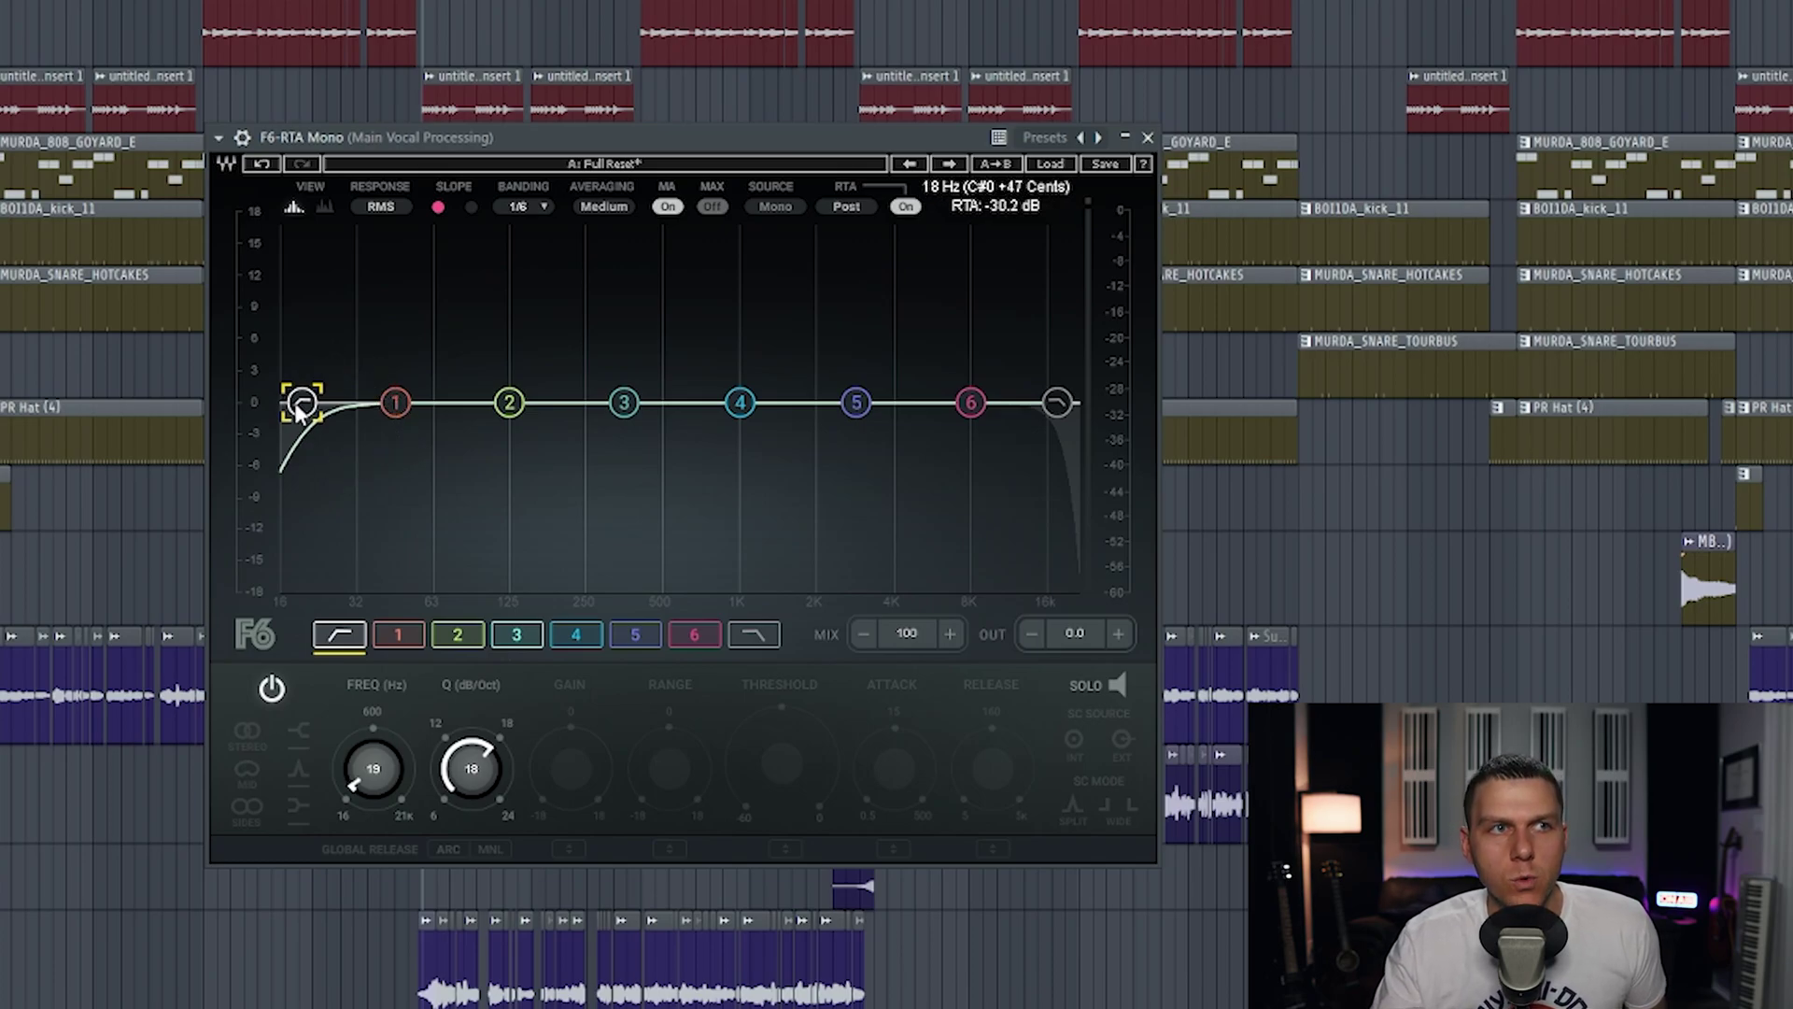
{"action": "left_click_drag", "start_coordinate": [300, 408], "coordinate": [484, 405]}
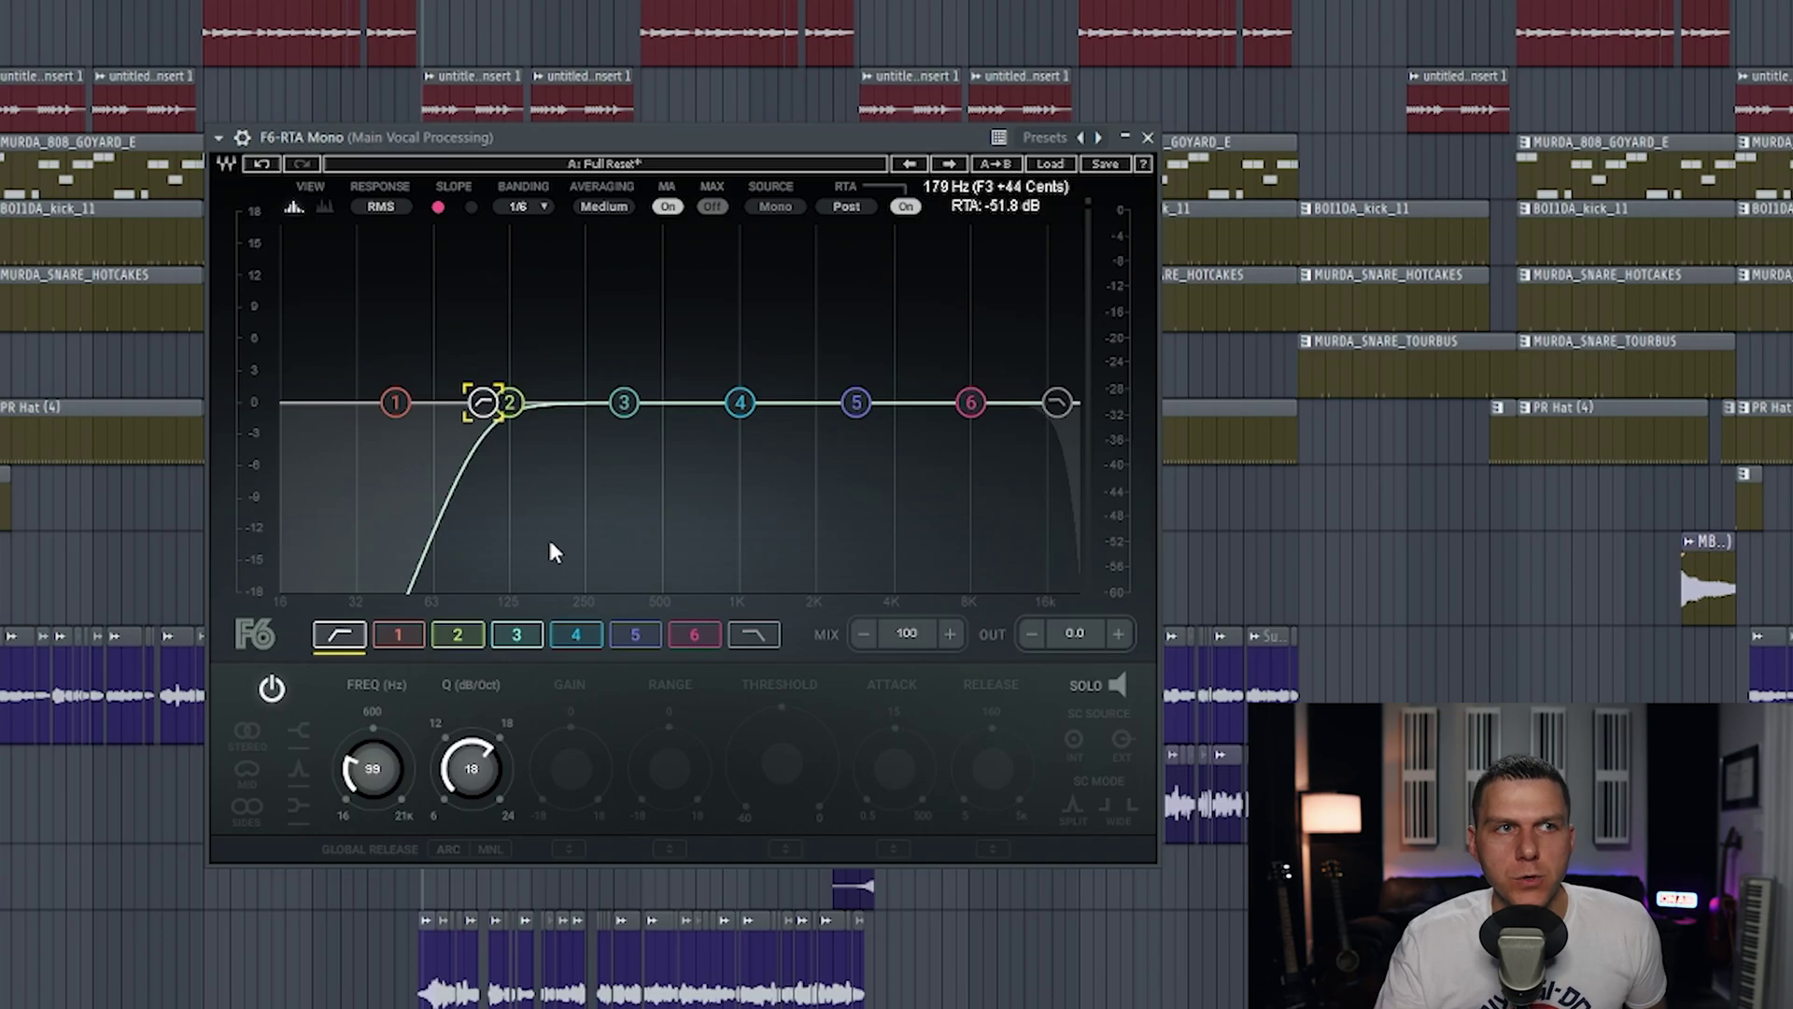
{"action": "mouse_move", "coordinate": [483, 402]}
{"action": "left_mouse_down"}
{"action": "mouse_move", "coordinate": [417, 402]}
{"action": "mouse_move", "coordinate": [509, 402]}
{"action": "mouse_move", "coordinate": [432, 401]}
{"action": "mouse_move", "coordinate": [465, 402]}
{"action": "left_mouse_up"}
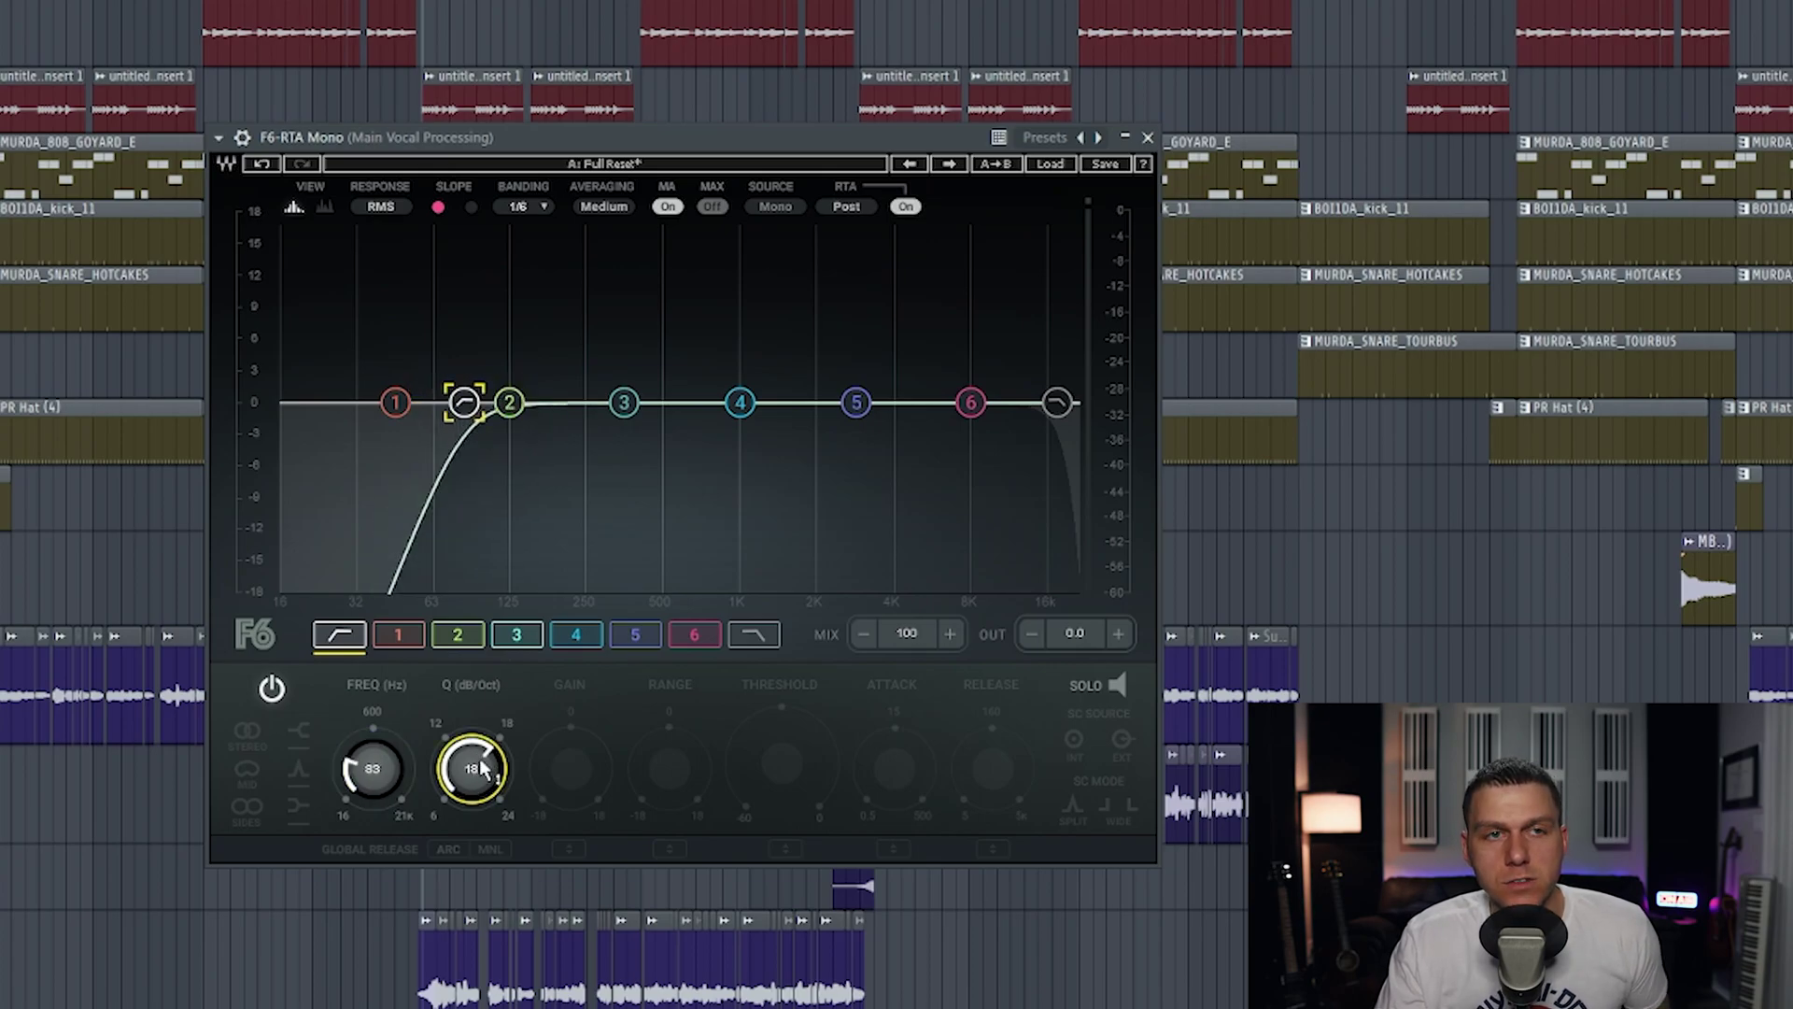
{"action": "mouse_move", "coordinate": [472, 767]}
{"action": "left_mouse_down"}
{"action": "mouse_move", "coordinate": [471, 810]}
{"action": "mouse_move", "coordinate": [472, 767]}
{"action": "left_mouse_up"}
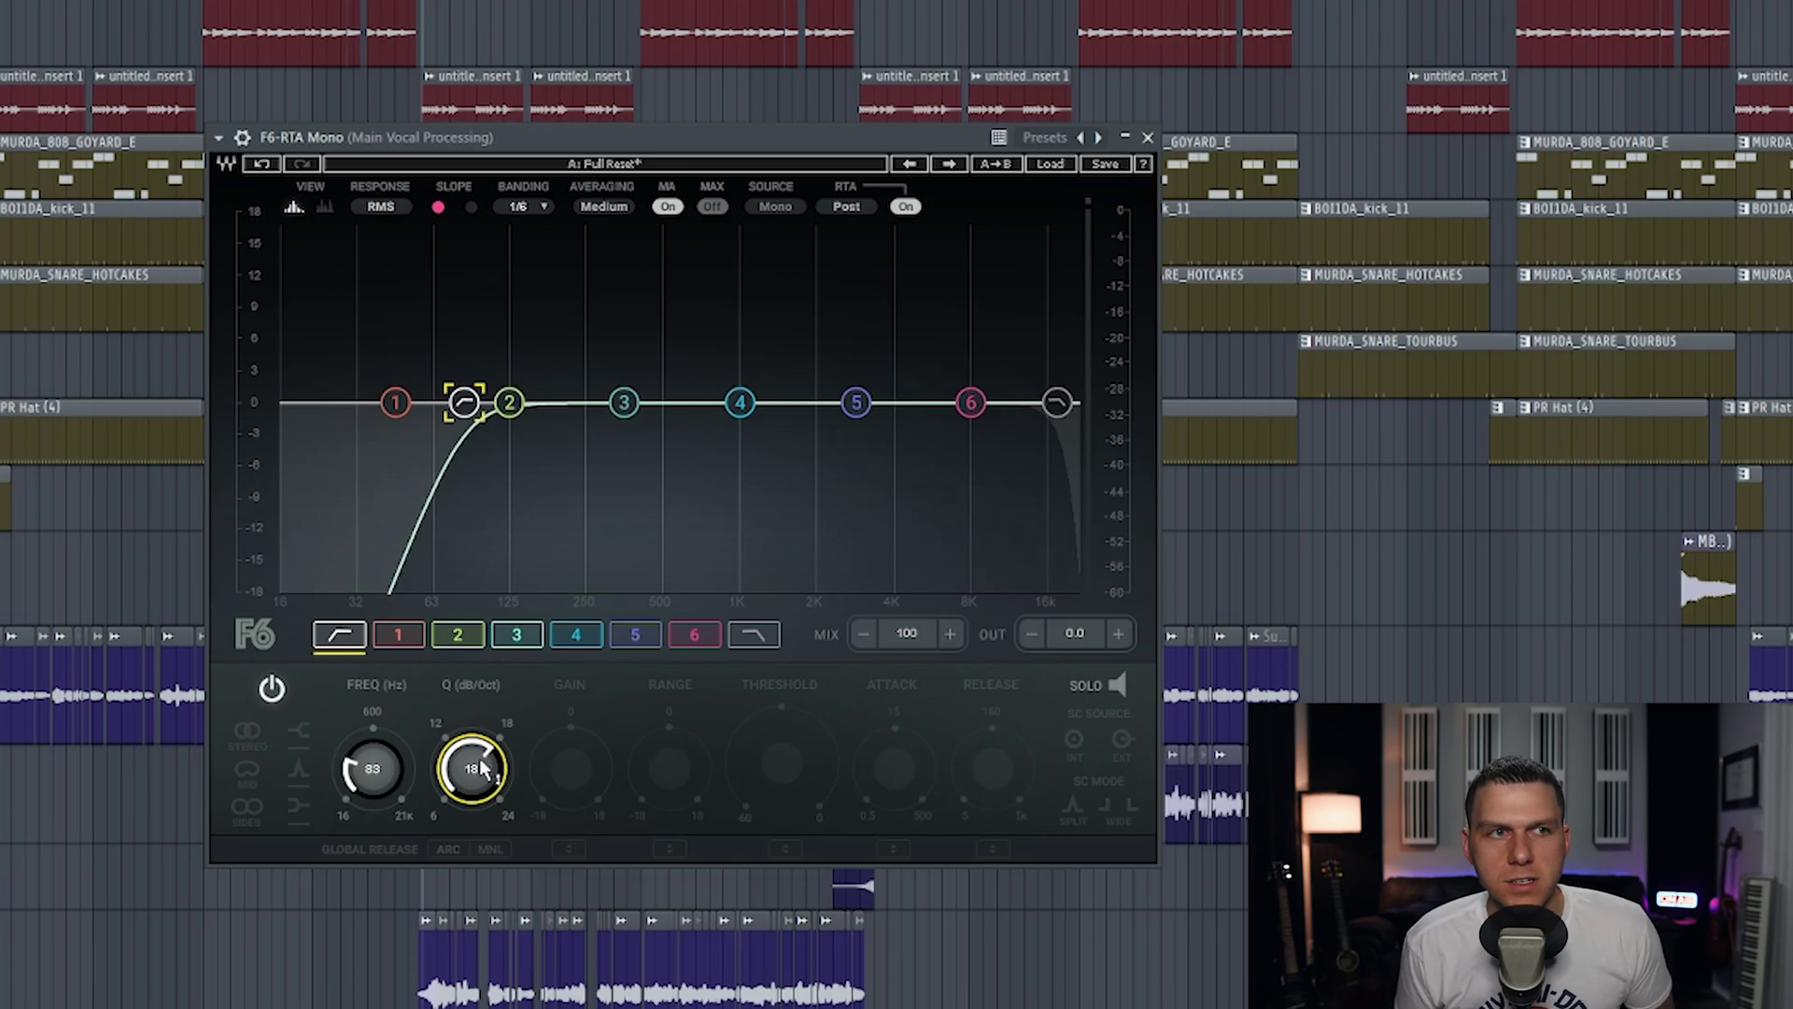
{"action": "left_click_drag", "start_coordinate": [475, 412], "coordinate": [468, 412]}
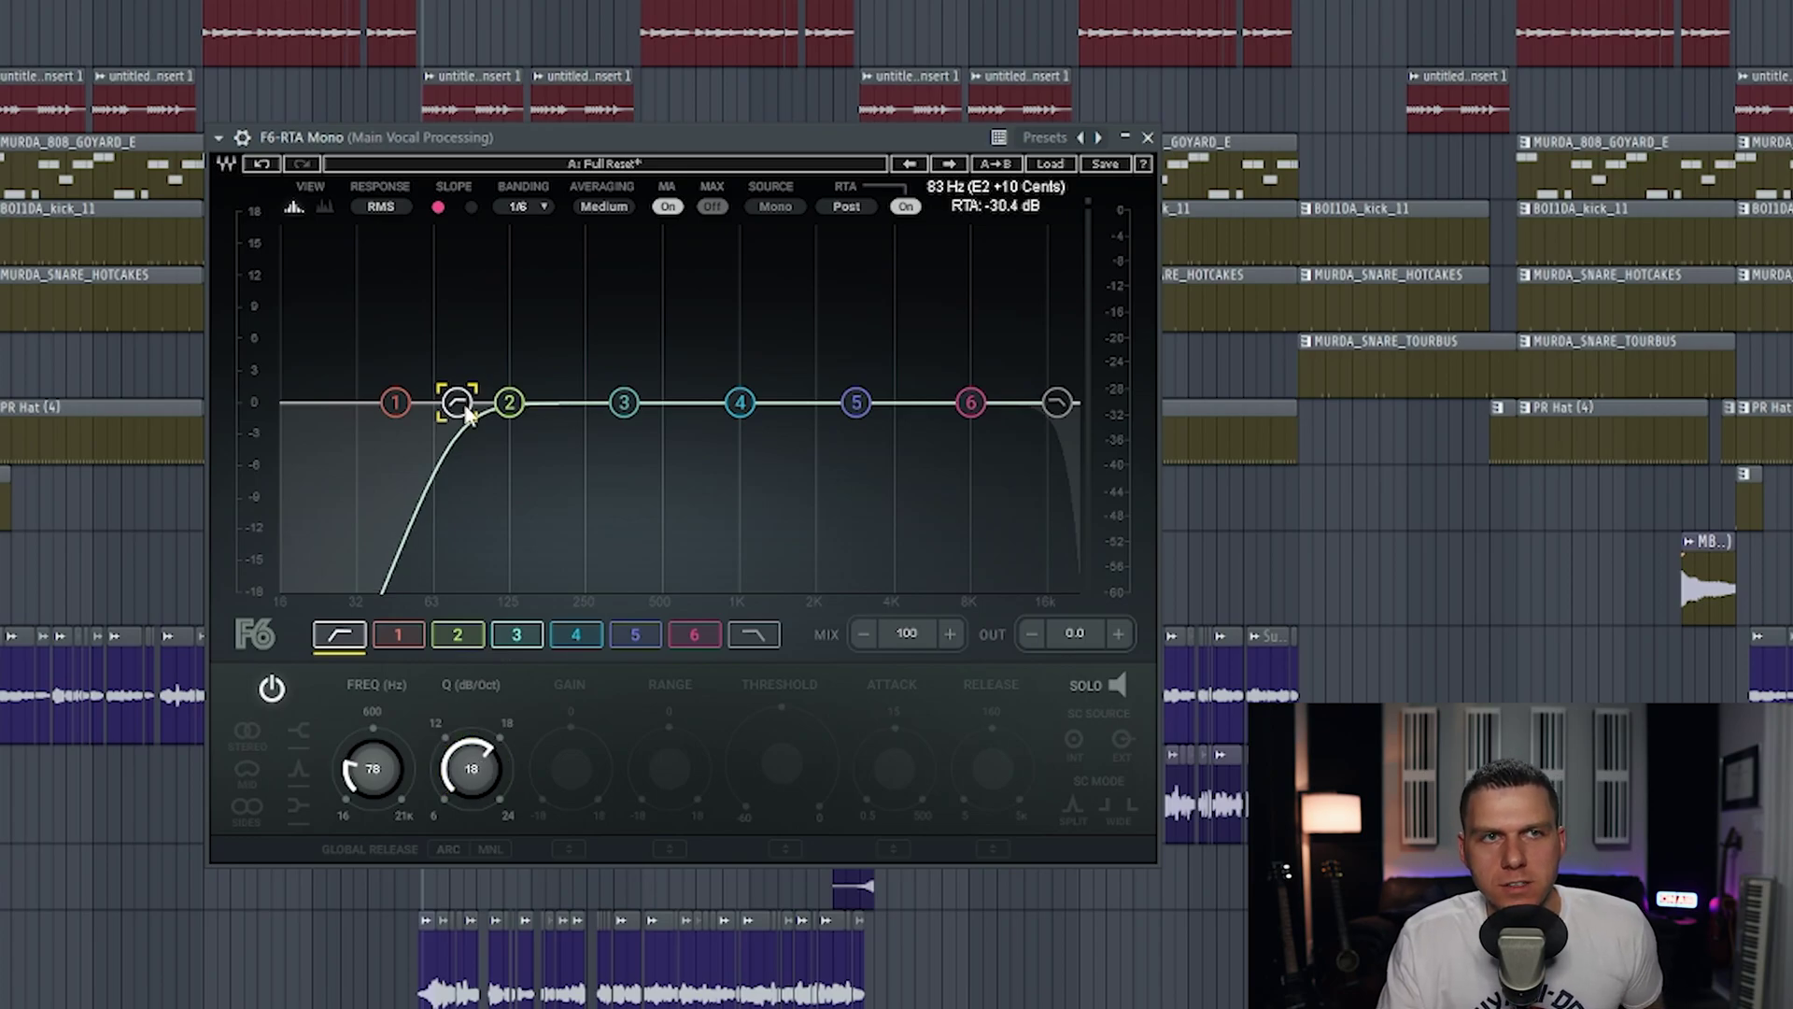
{"action": "left_click_drag", "start_coordinate": [468, 412], "coordinate": [302, 407]}
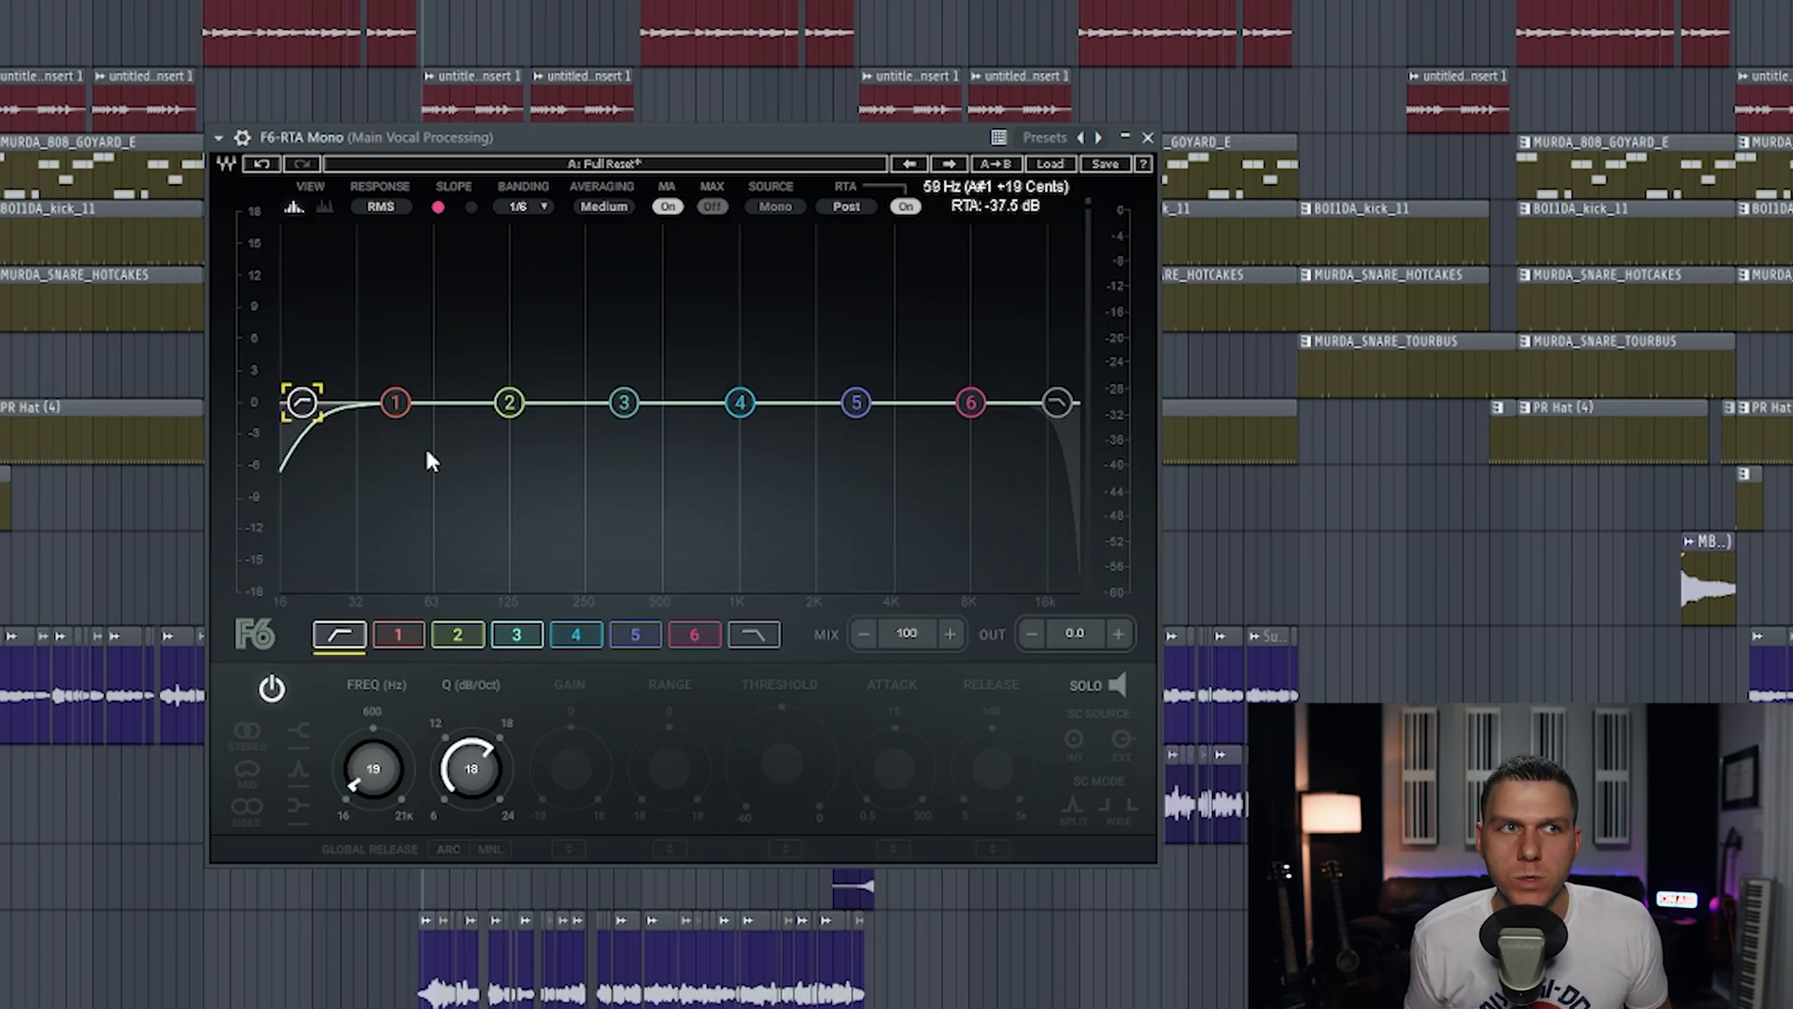
Sweep the high-pass cutoff up to about 119 Hz during playback
{"action": "left_click_drag", "start_coordinate": [374, 766], "coordinate": [376, 723]}
{"action": "key", "text": "space"}
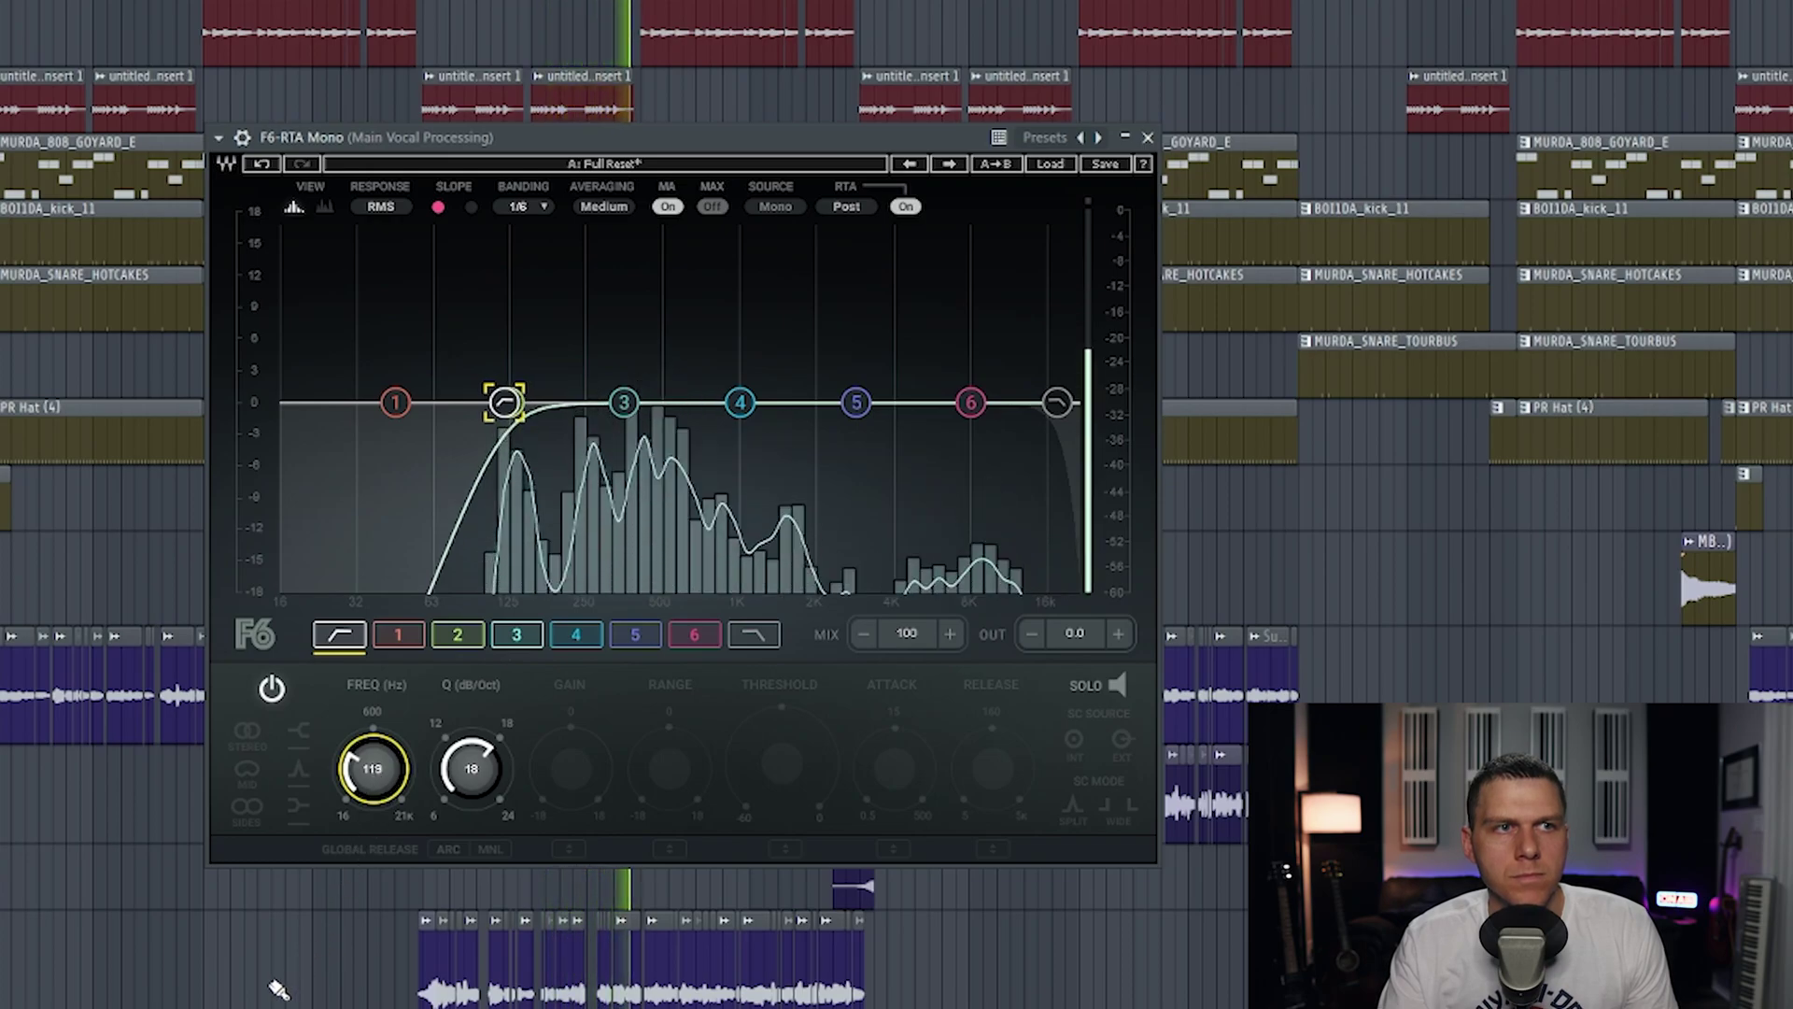
{"action": "key", "text": "space"}
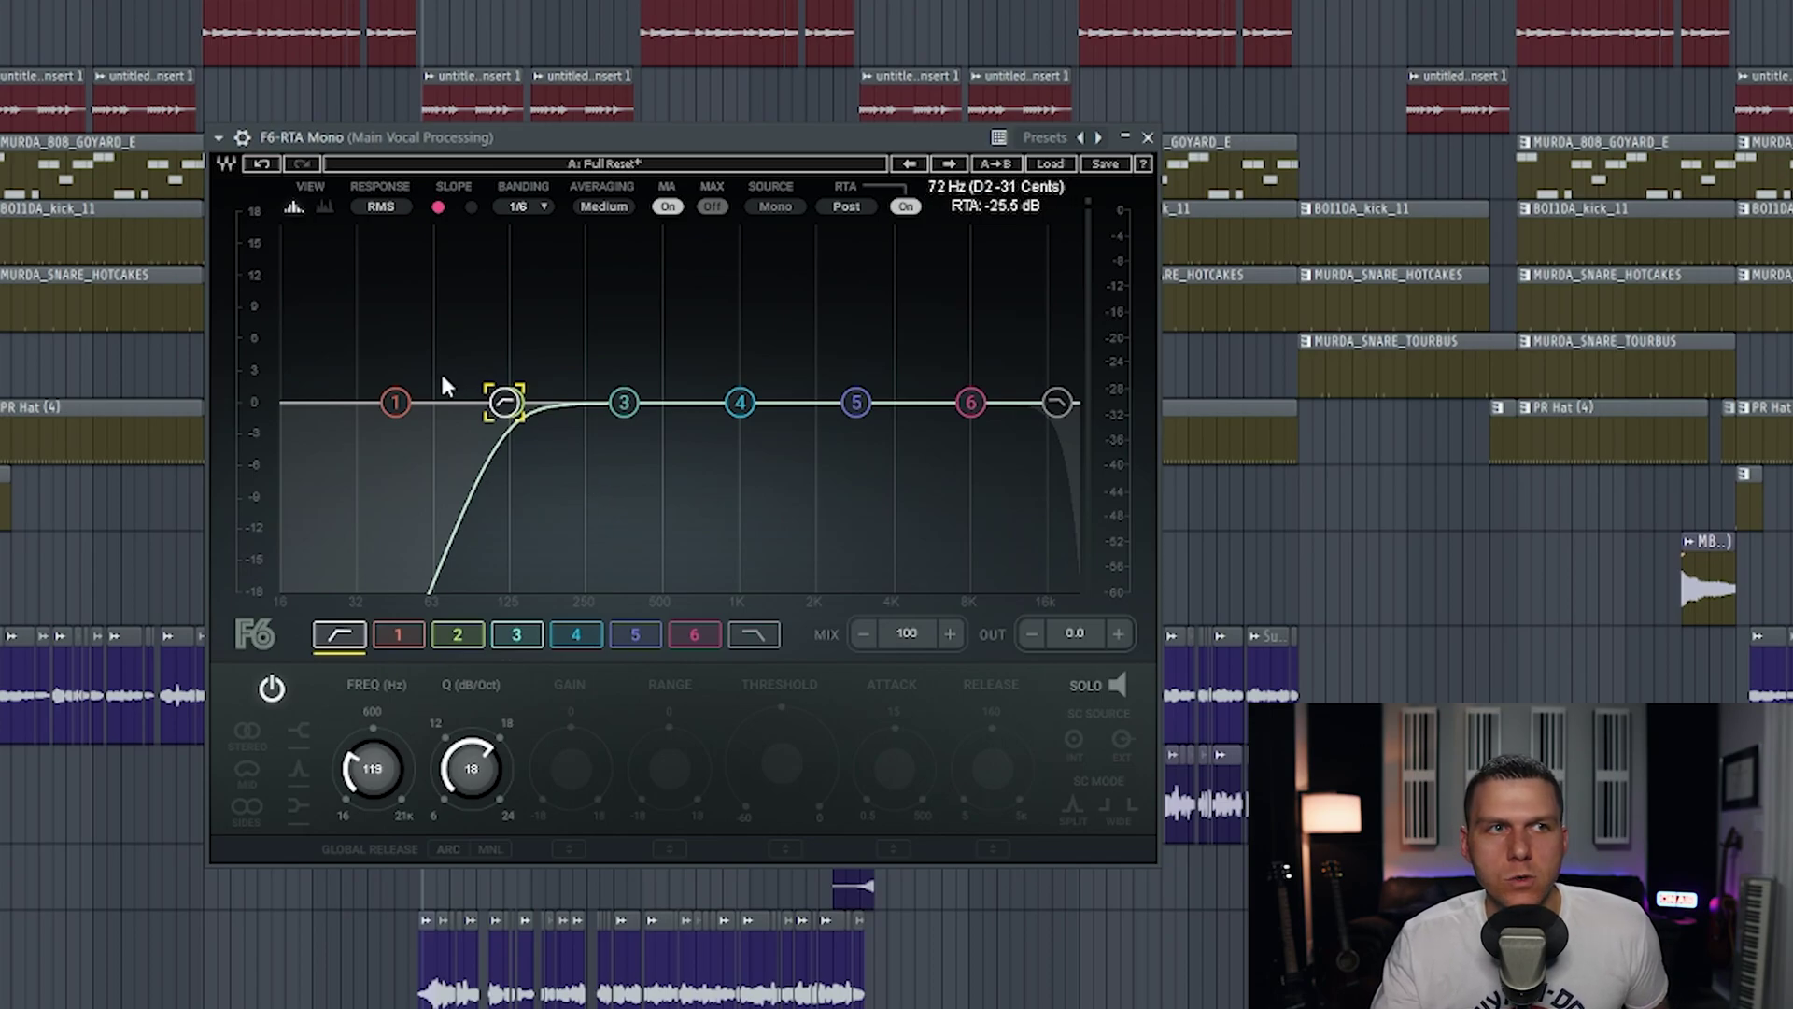
Make band 1 a narrow Q 5.0 peak near 220 Hz, sweep it during playback, then settle on +11.9 dB
{"action": "left_click", "coordinate": [395, 401]}
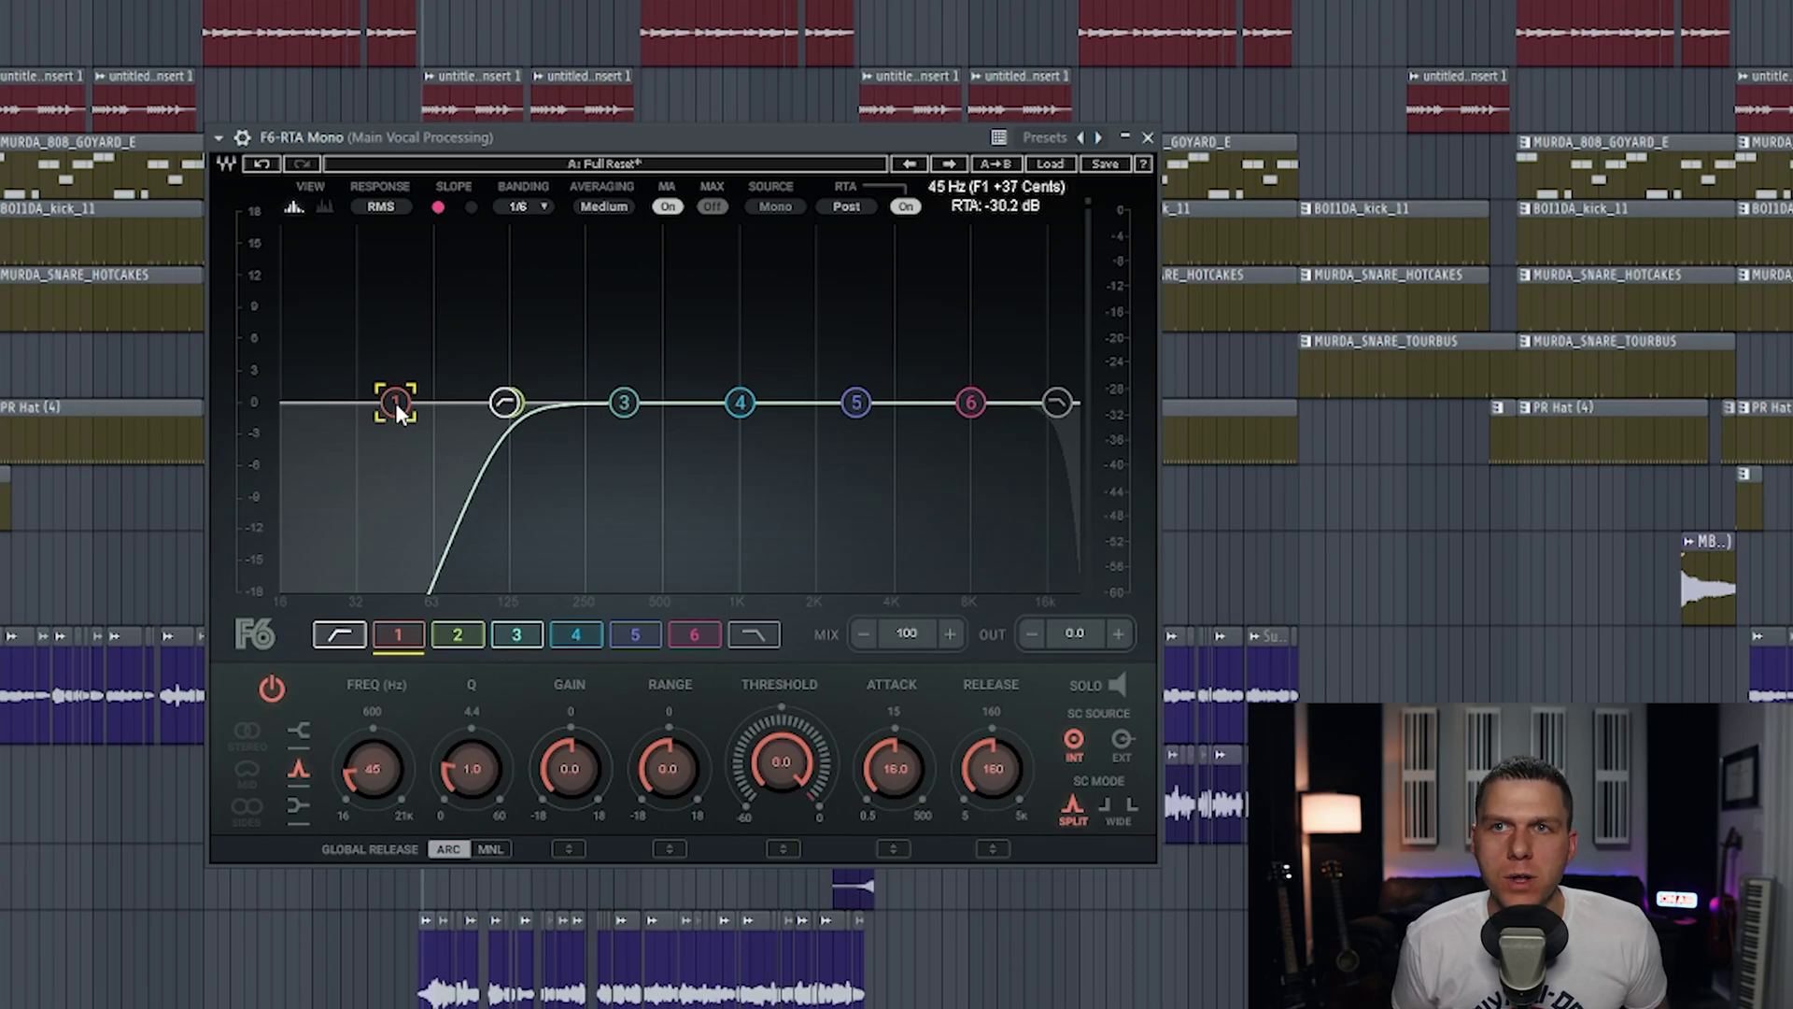
{"action": "left_click_drag", "start_coordinate": [395, 402], "coordinate": [595, 278]}
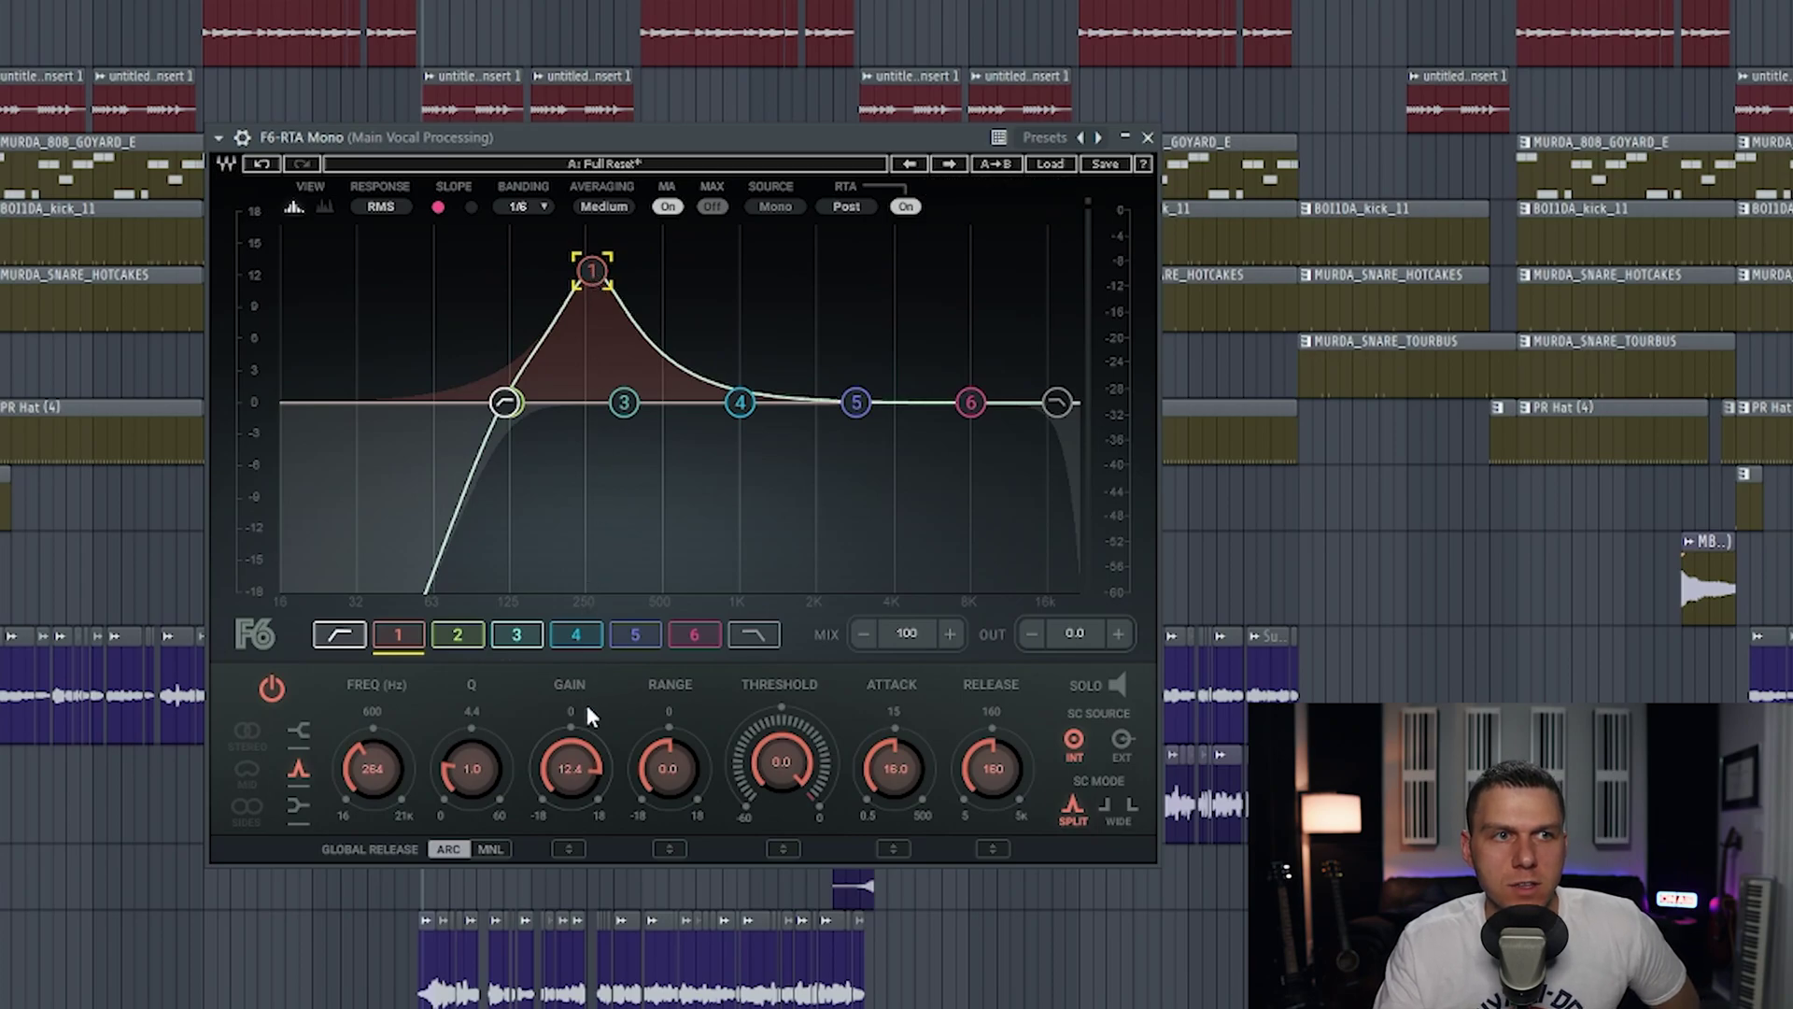
{"action": "mouse_move", "coordinate": [587, 781]}
{"action": "left_mouse_down"}
{"action": "mouse_move", "coordinate": [587, 840]}
{"action": "mouse_move", "coordinate": [587, 786]}
{"action": "left_mouse_up"}
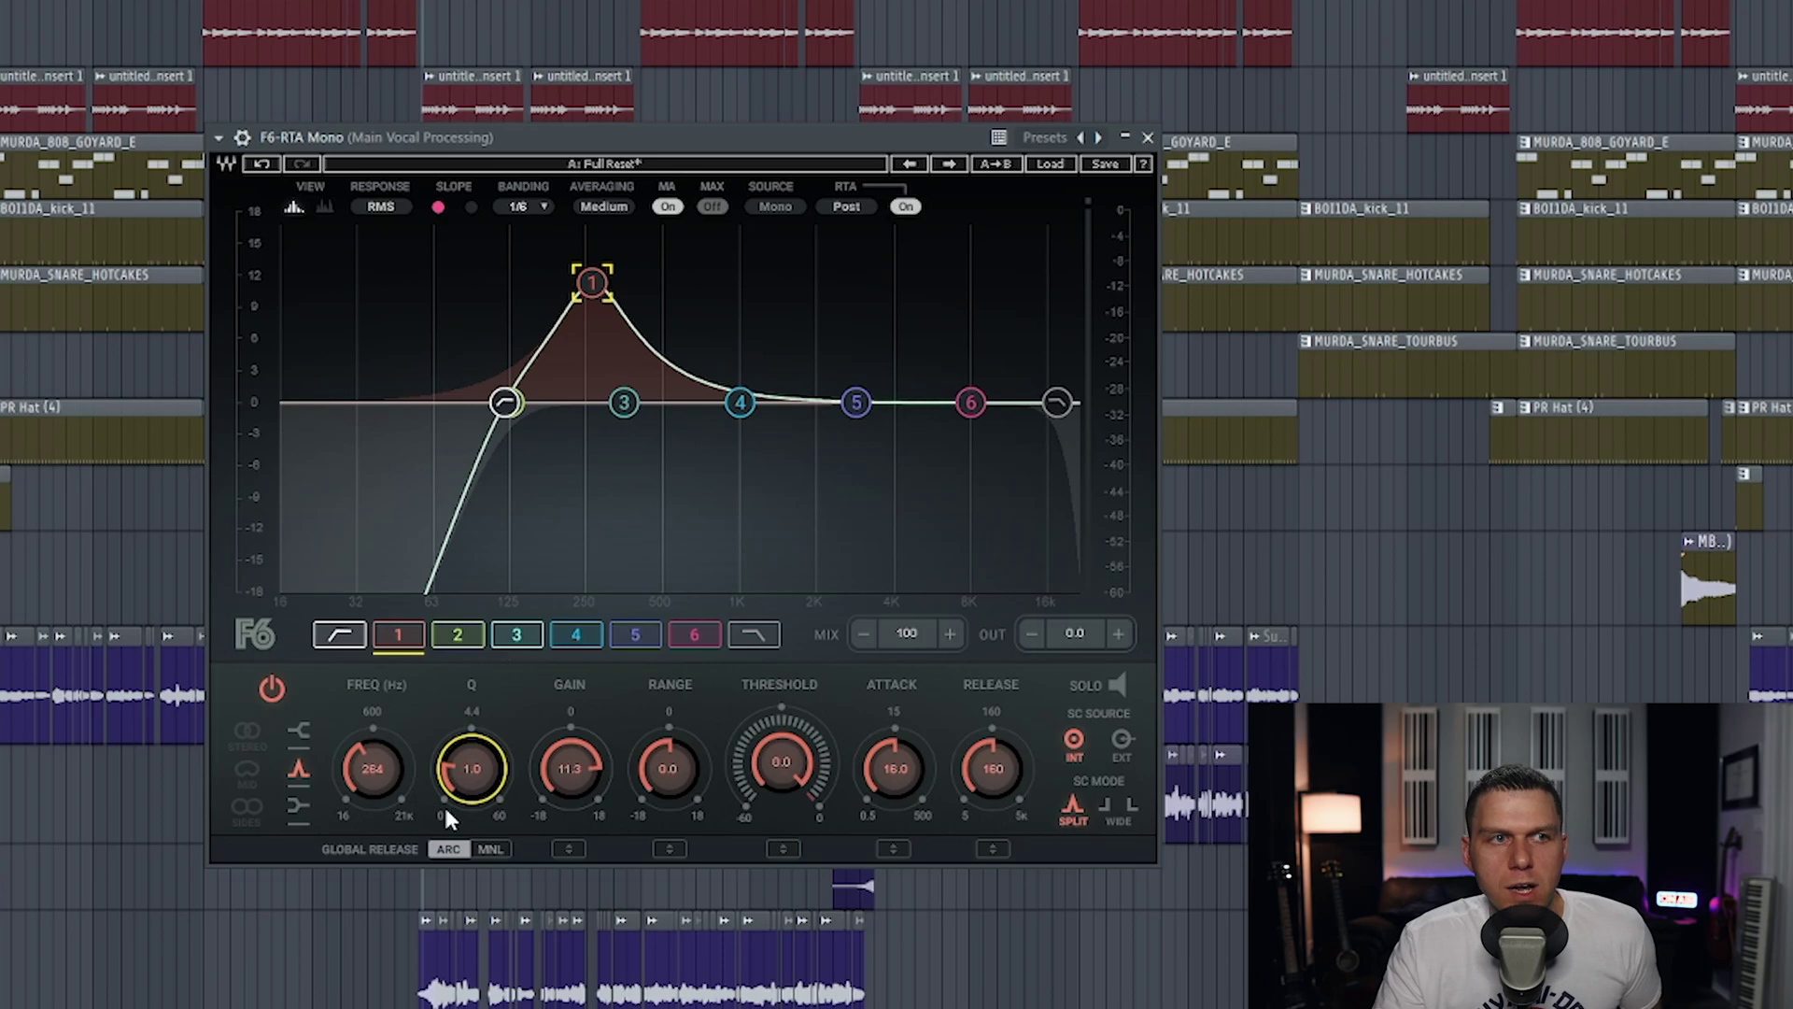
{"action": "left_click_drag", "start_coordinate": [462, 780], "coordinate": [463, 775]}
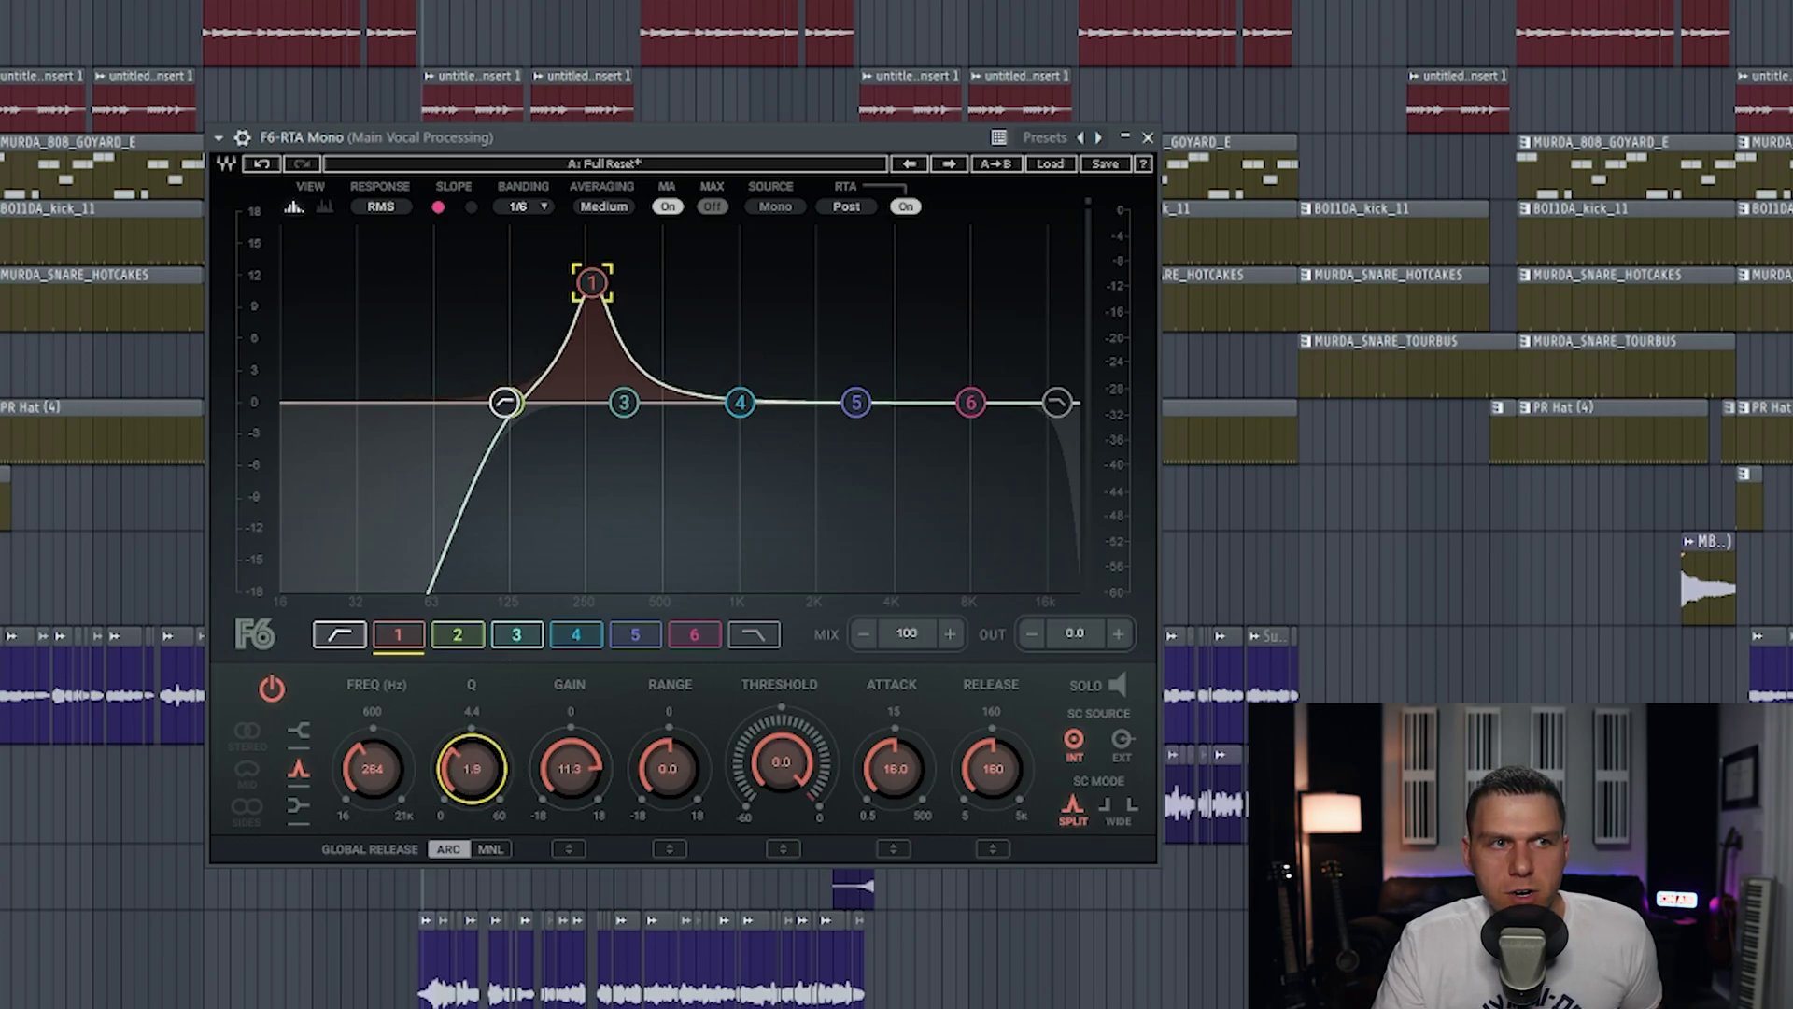
{"action": "left_click_drag", "start_coordinate": [472, 768], "coordinate": [497, 794]}
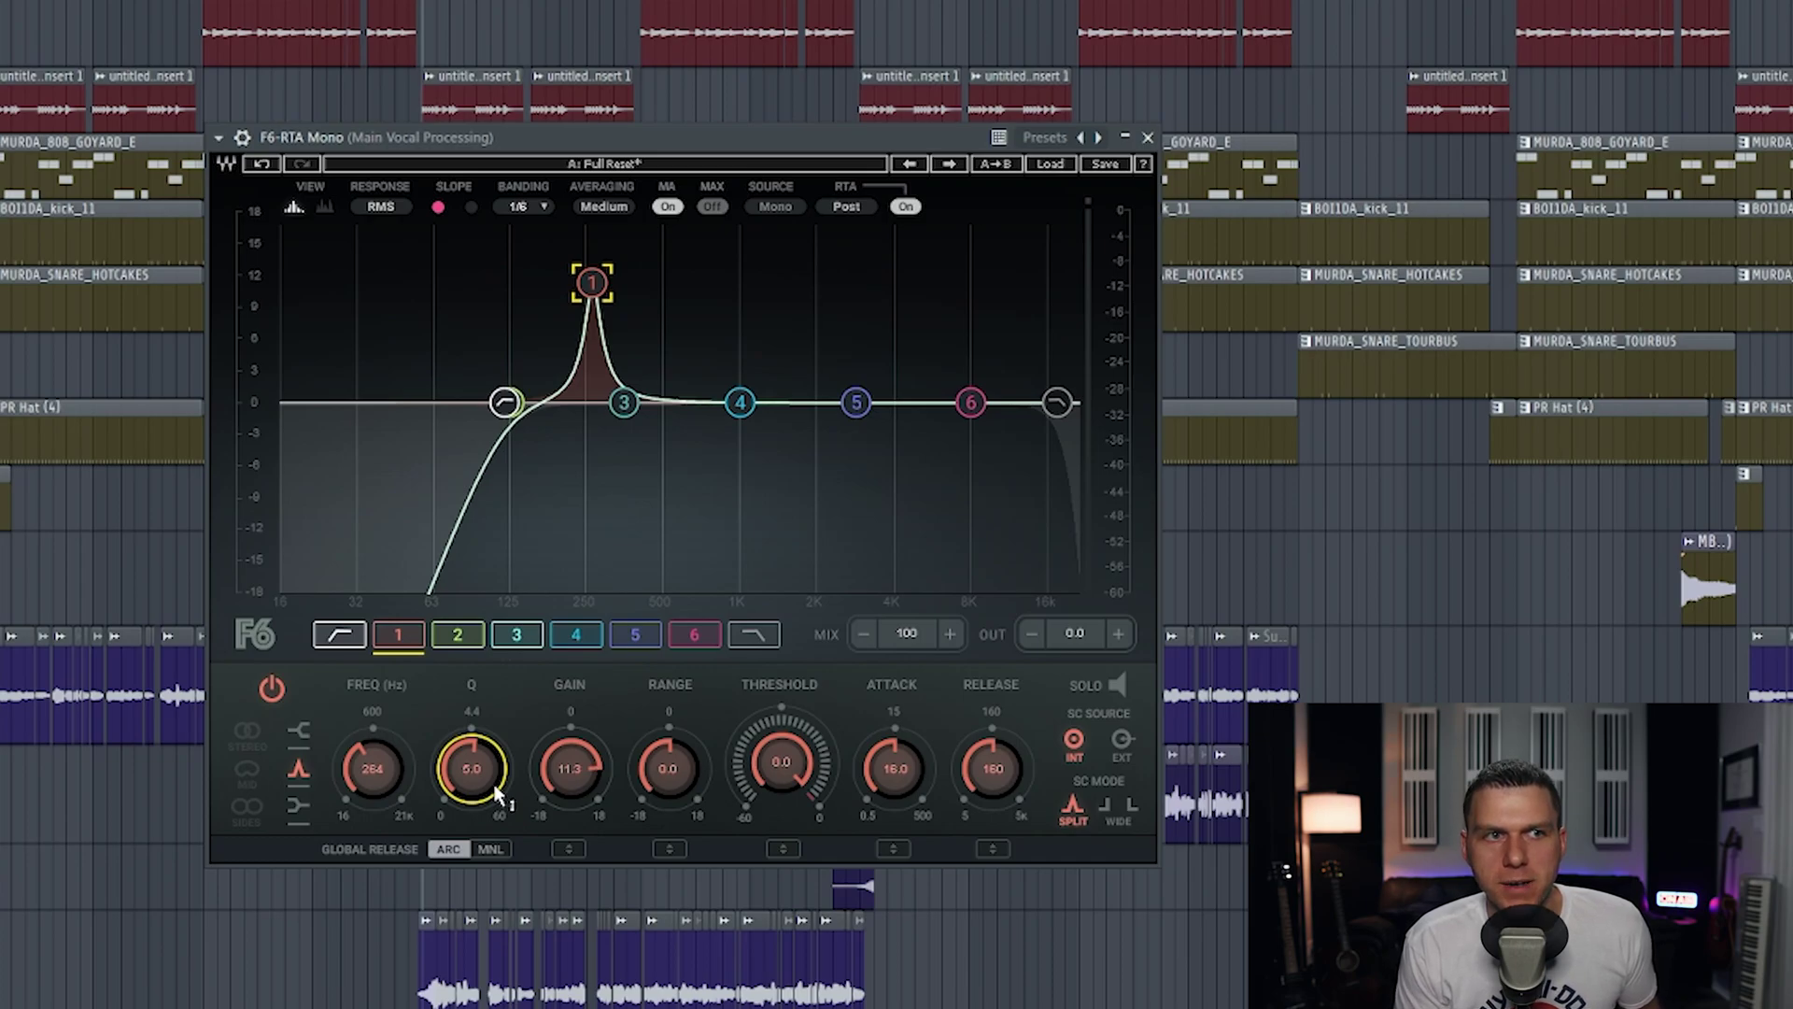
{"action": "left_click_drag", "start_coordinate": [591, 283], "coordinate": [572, 250]}
{"action": "key", "text": "space"}
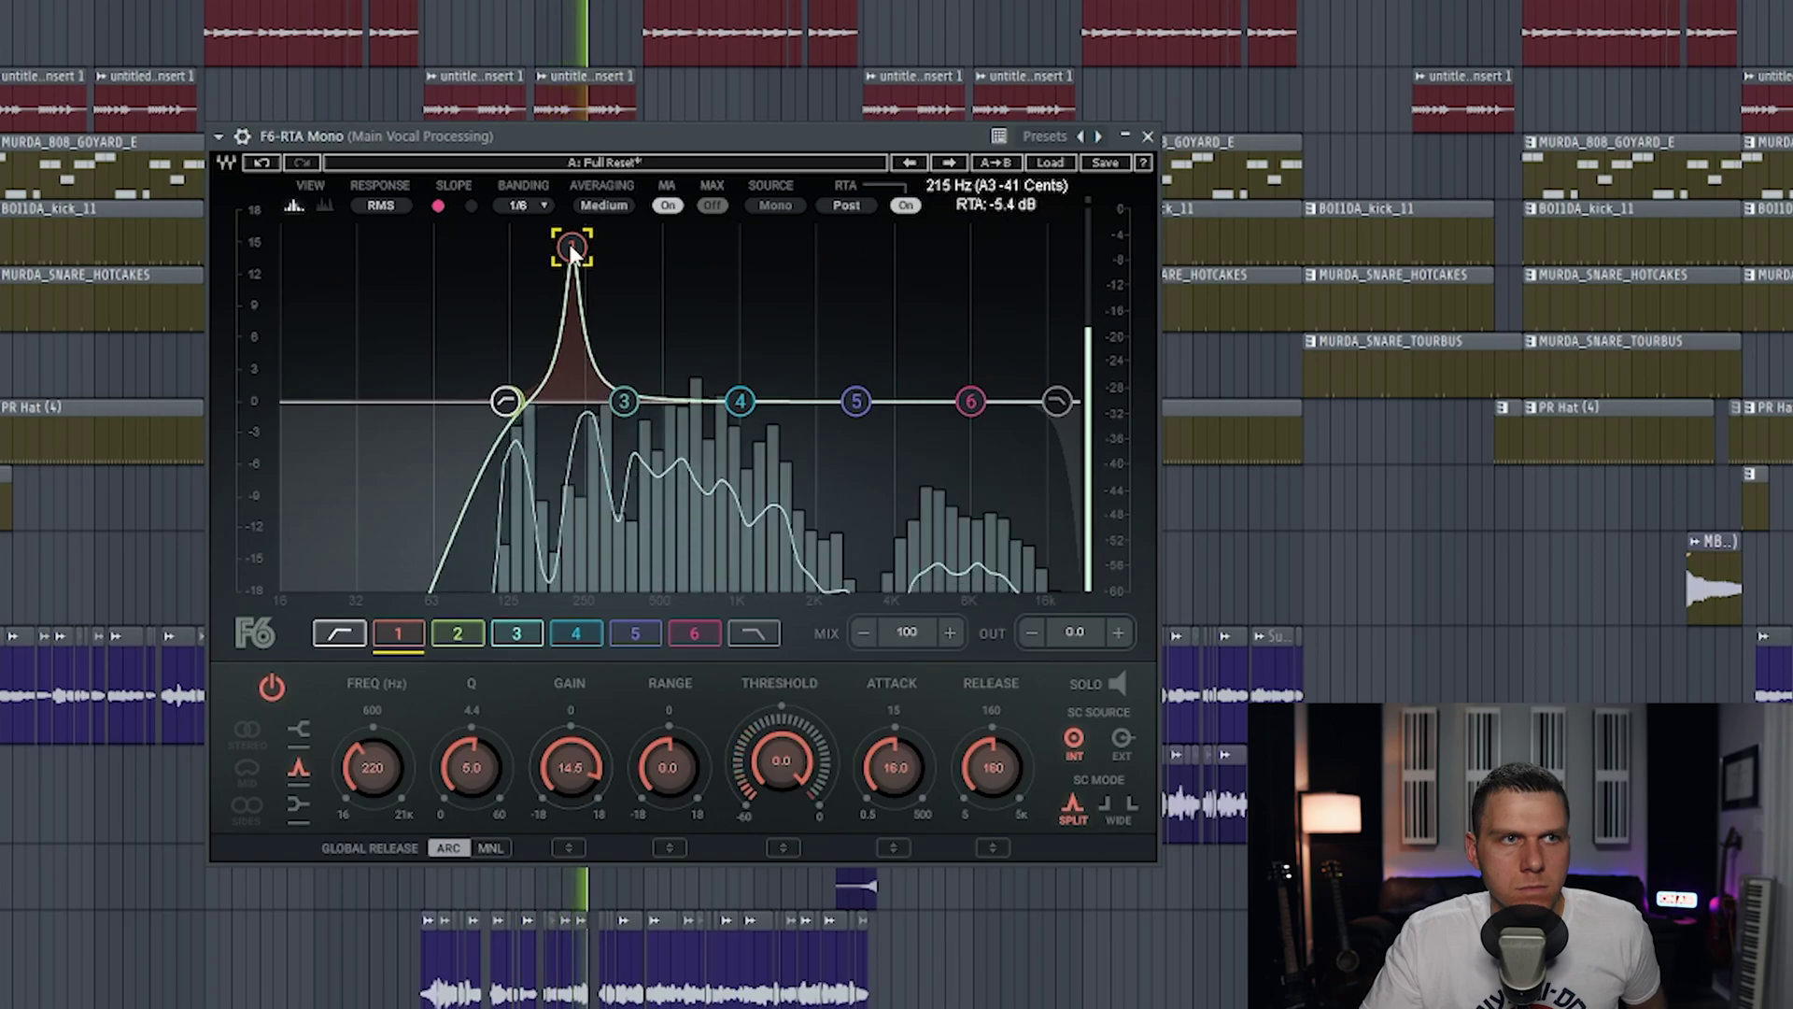
{"action": "key", "text": "space"}
{"action": "left_click_drag", "start_coordinate": [585, 773], "coordinate": [588, 796]}
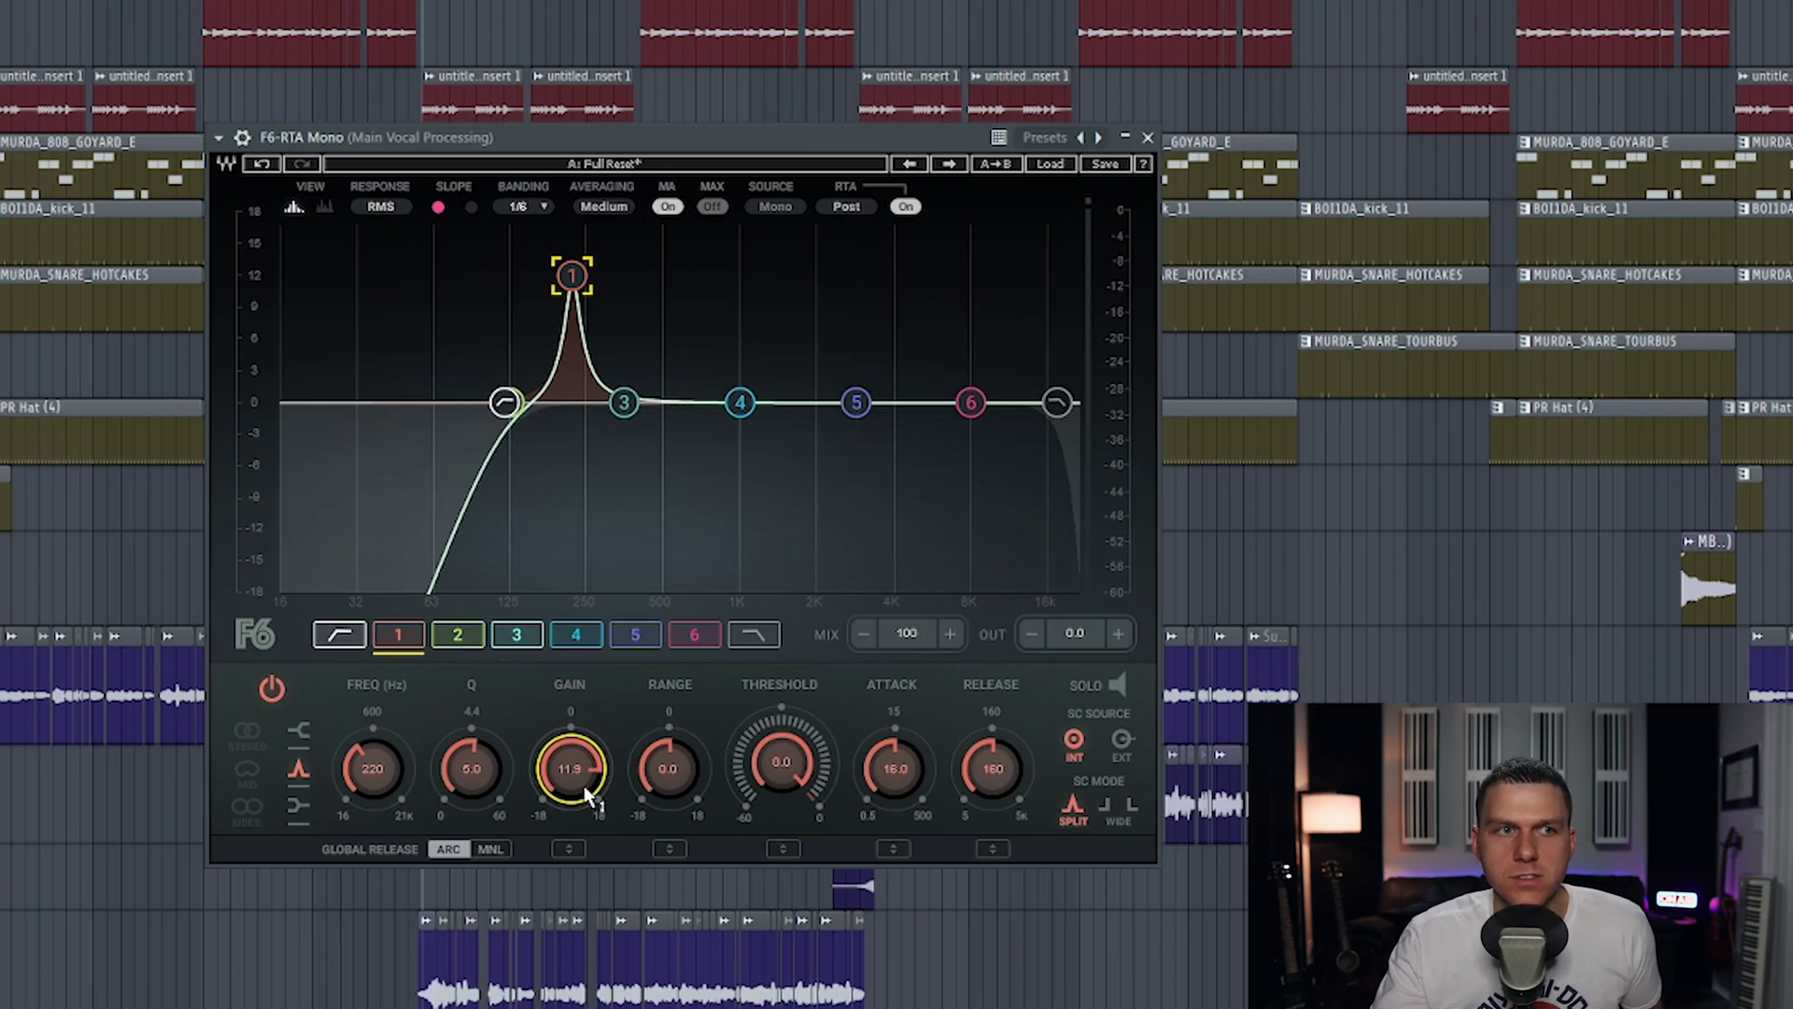
Flip band 1 to a −4.0 dB cut at 220 Hz with Q around 4.8
{"action": "left_click_drag", "start_coordinate": [574, 761], "coordinate": [573, 861]}
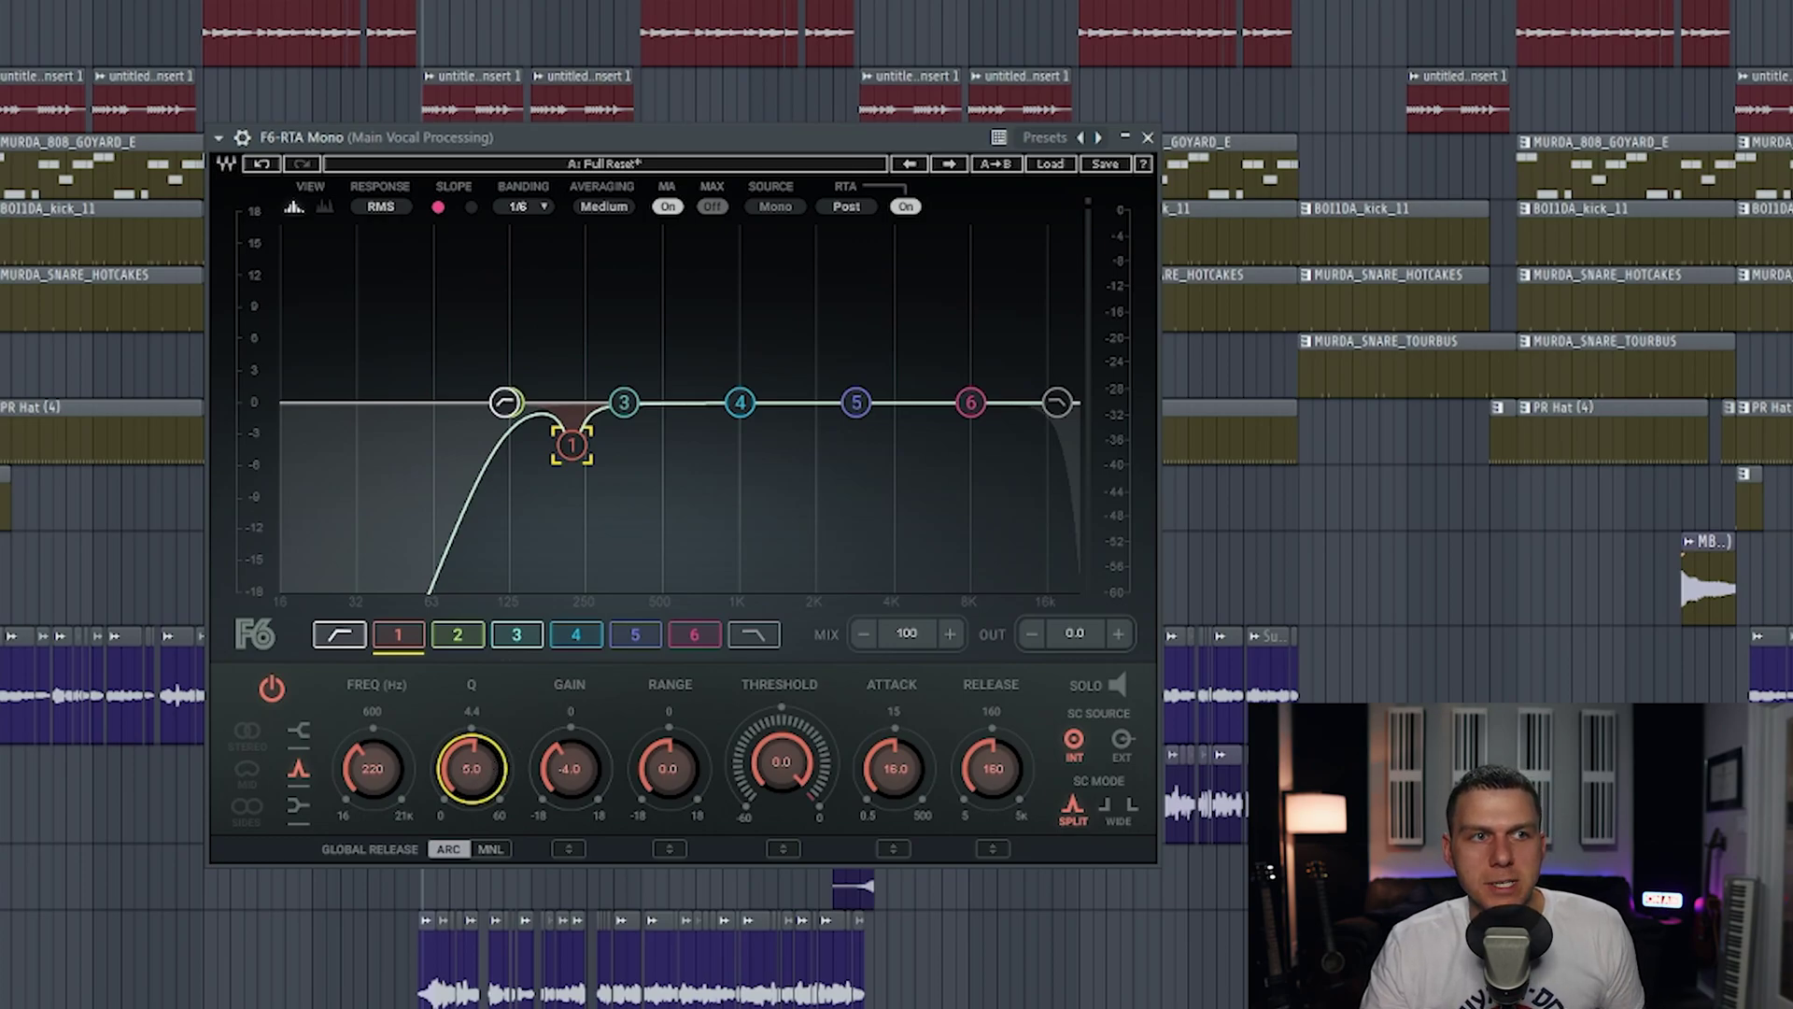
{"action": "left_click_drag", "start_coordinate": [472, 768], "coordinate": [471, 783]}
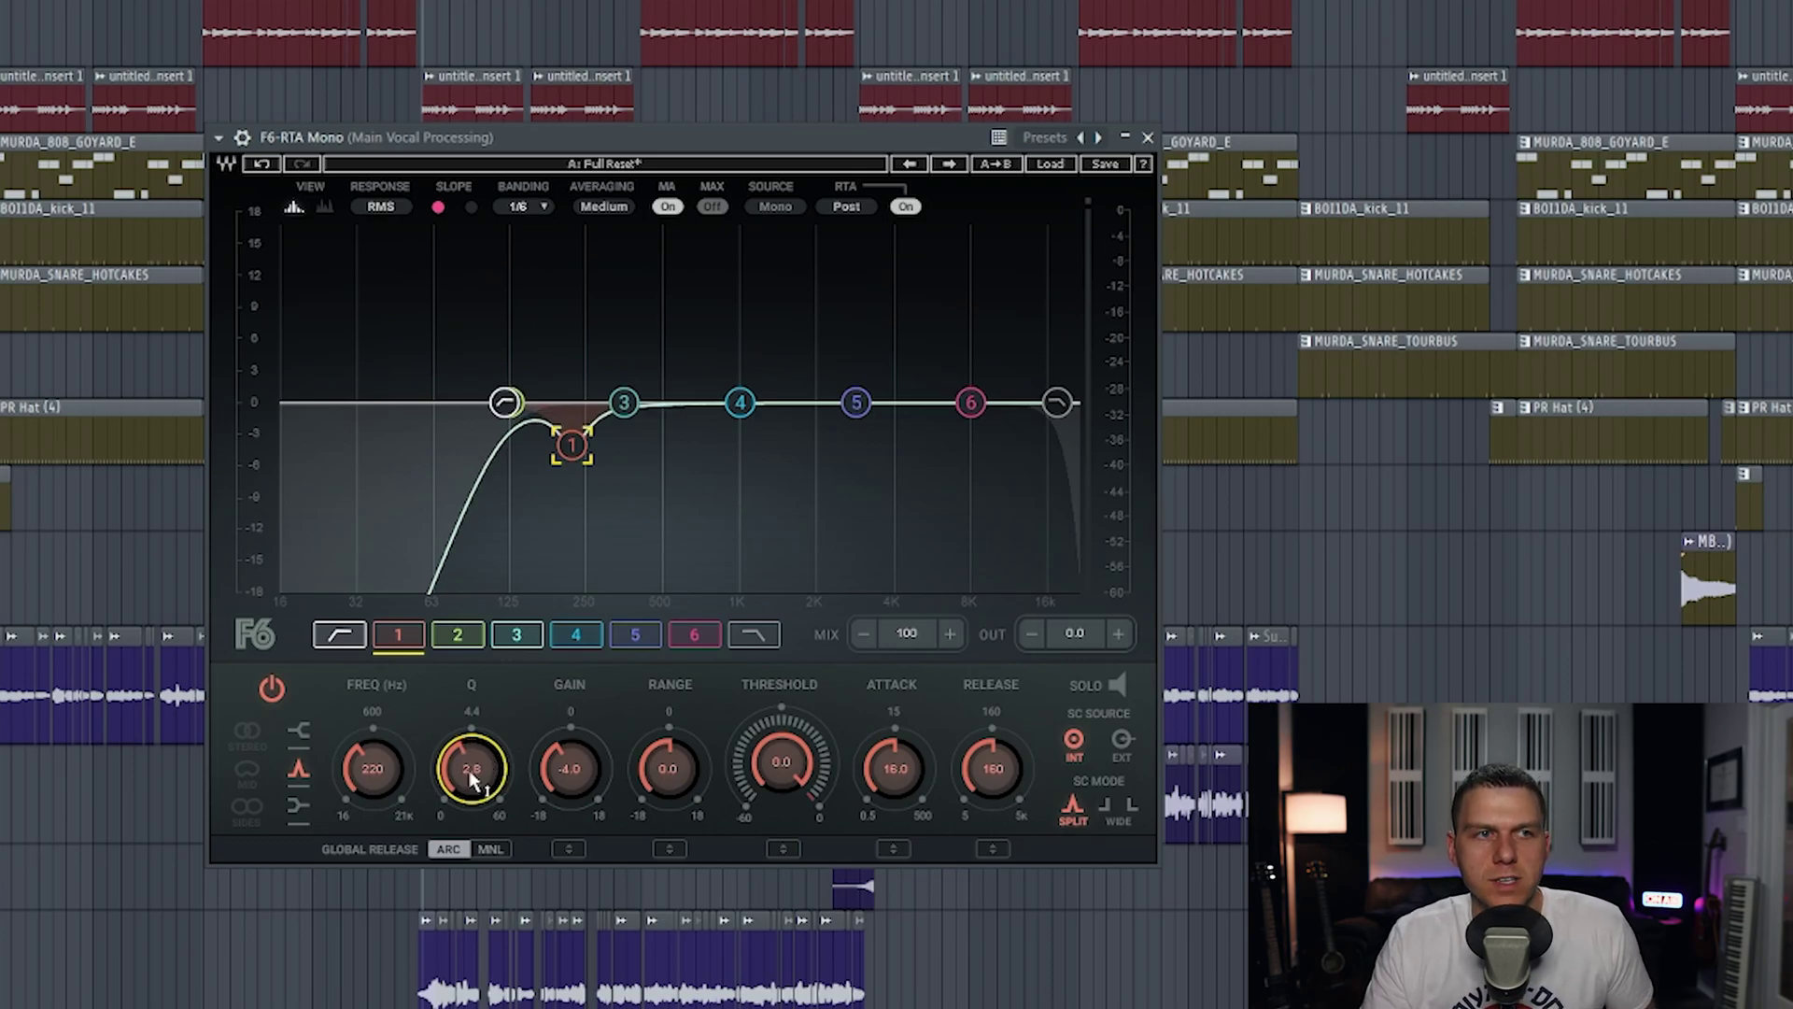
{"action": "left_click_drag", "start_coordinate": [471, 782], "coordinate": [472, 771]}
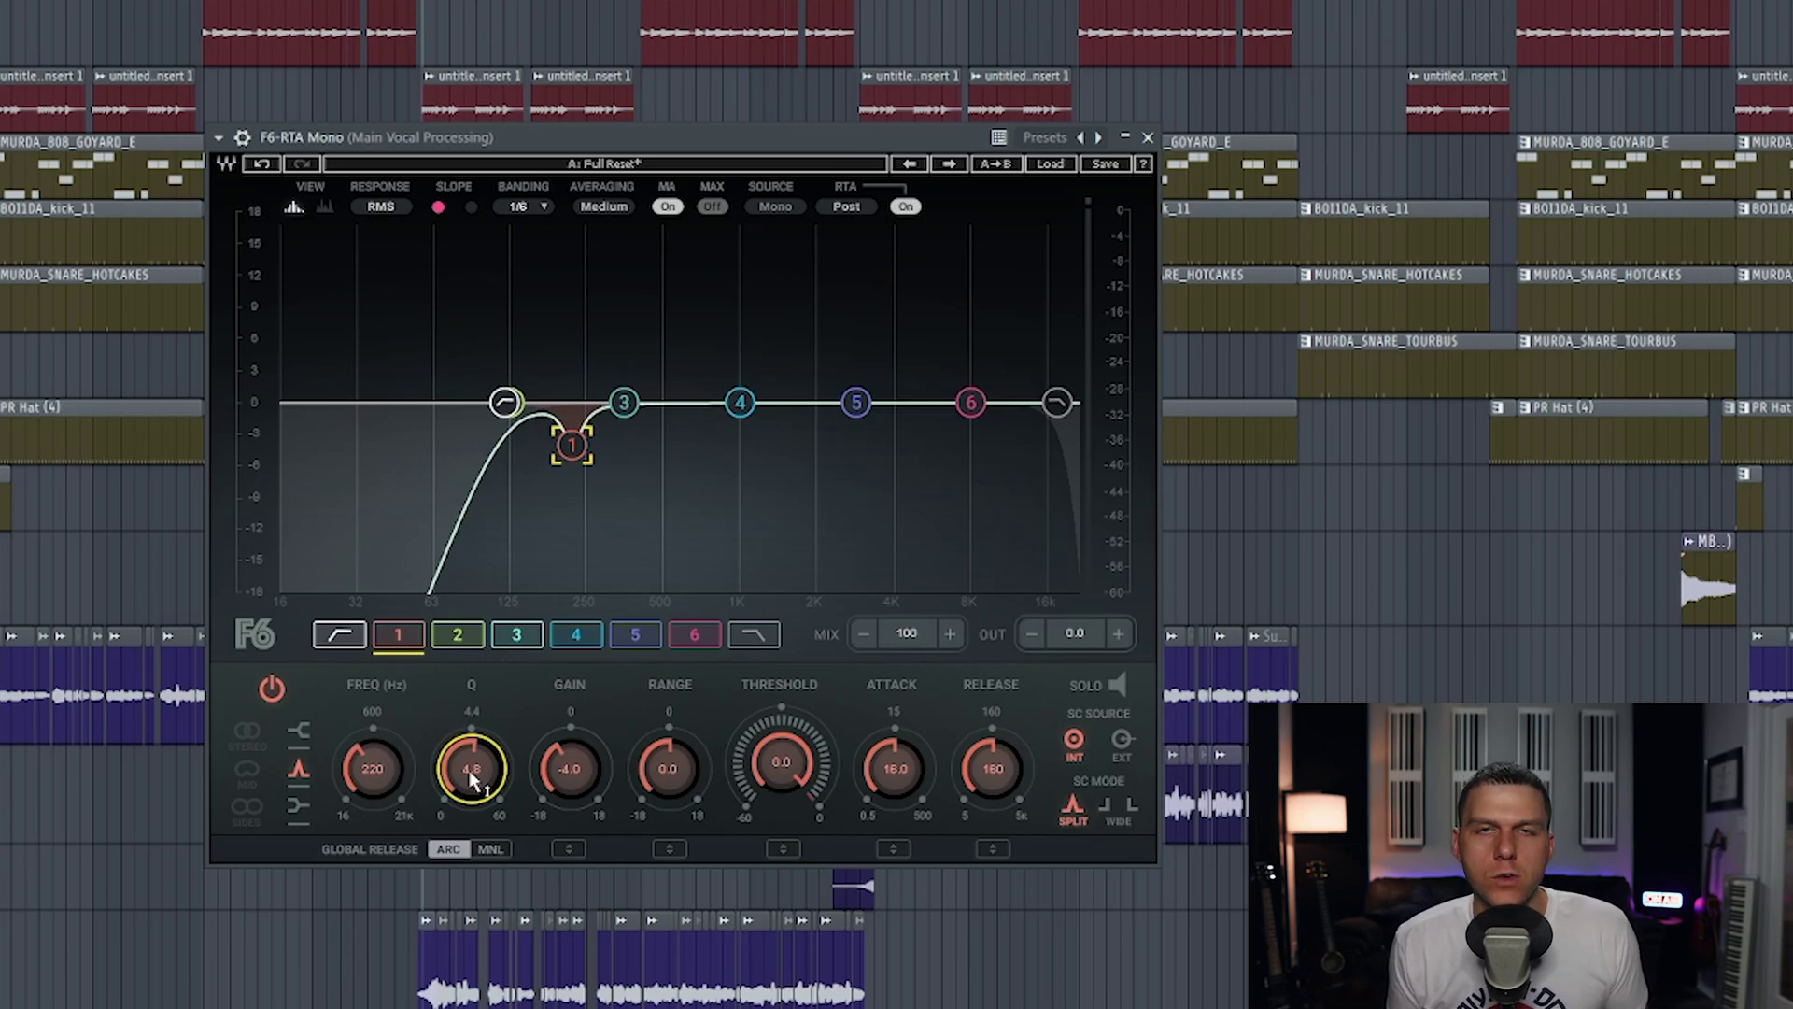
{"action": "left_click", "coordinate": [457, 634]}
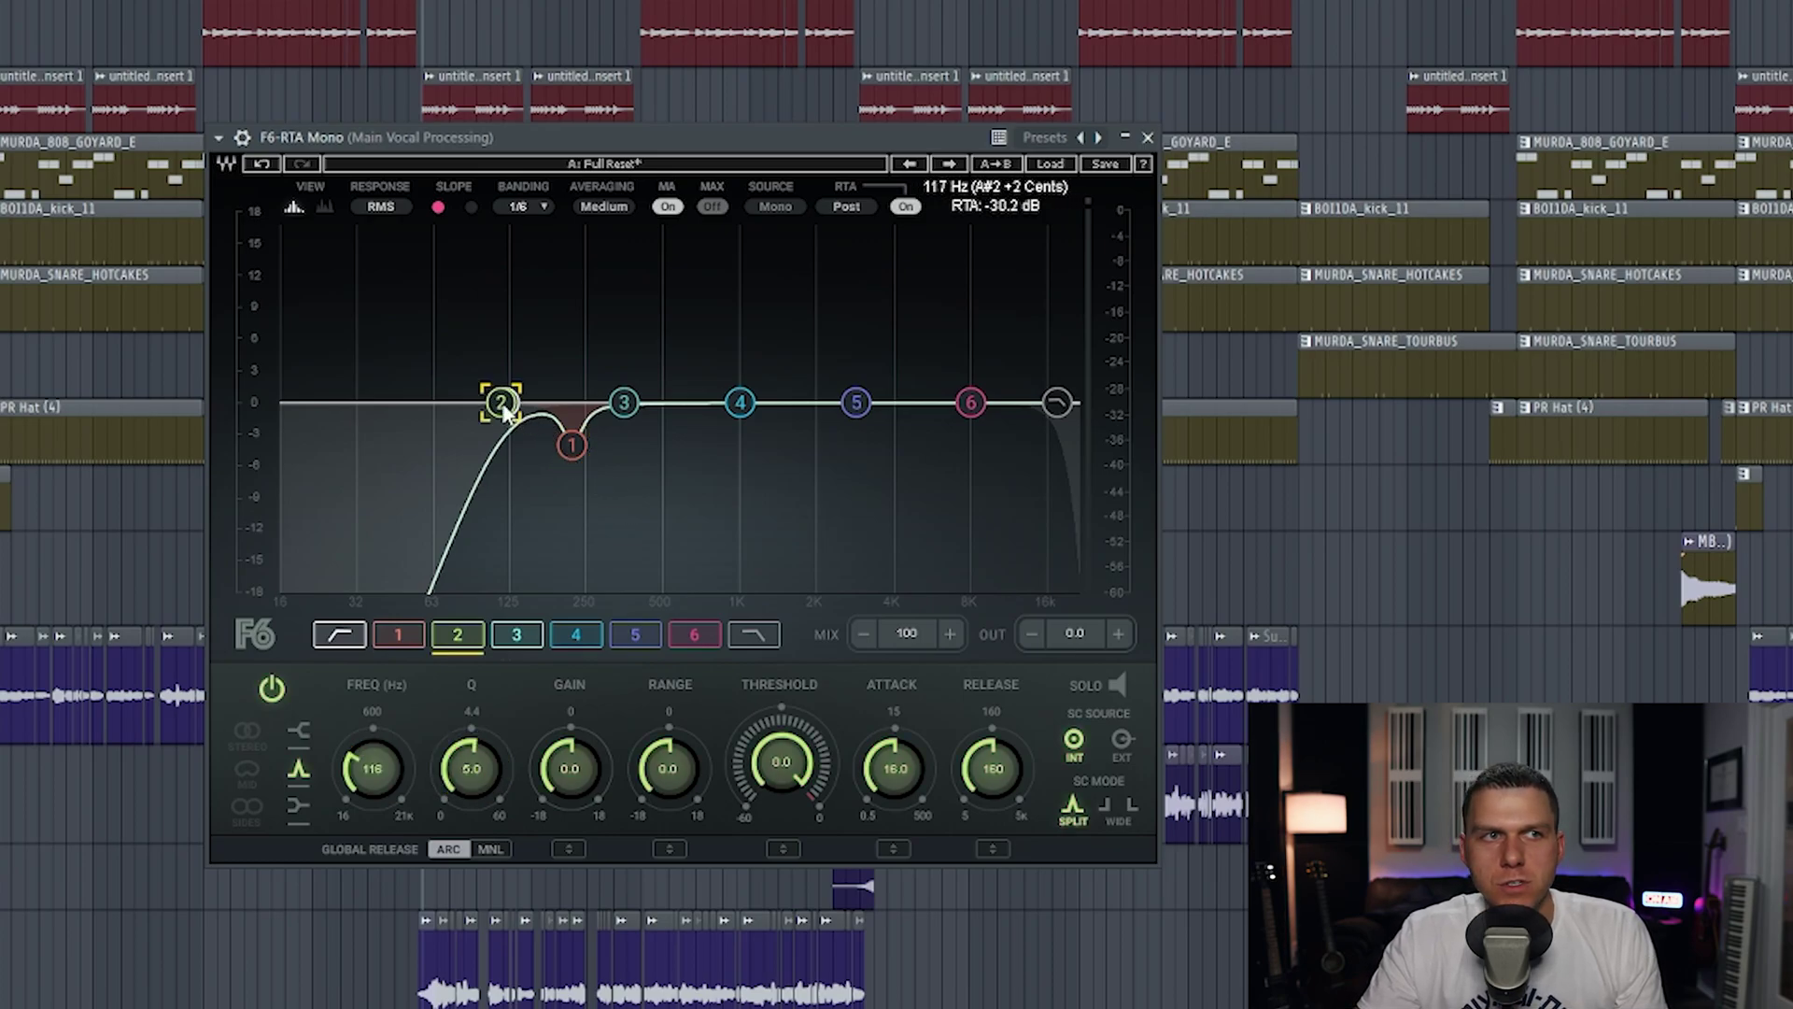
Give band 2 a shallow cut near 369 Hz and raise band 3 into a 17.9 dB peak near 1171 Hz
{"action": "left_click_drag", "start_coordinate": [503, 403], "coordinate": [628, 237]}
{"action": "key", "text": "space"}
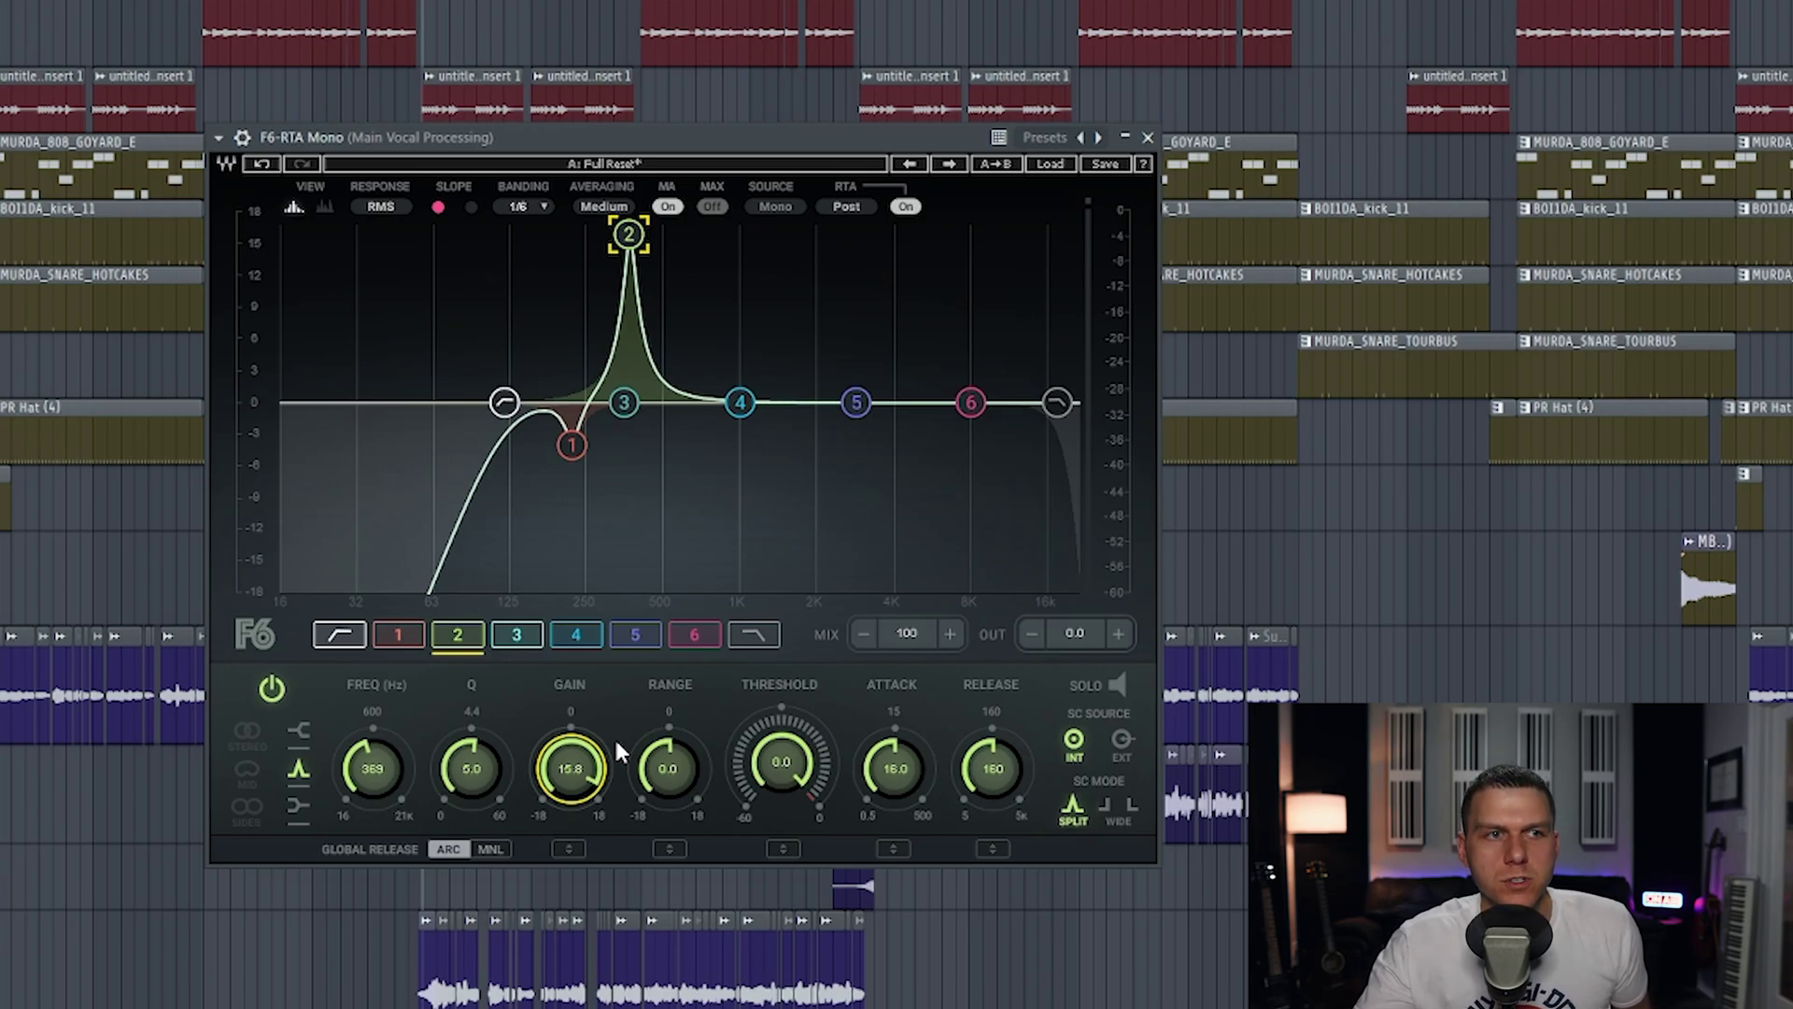
{"action": "left_click_drag", "start_coordinate": [614, 736], "coordinate": [614, 855]}
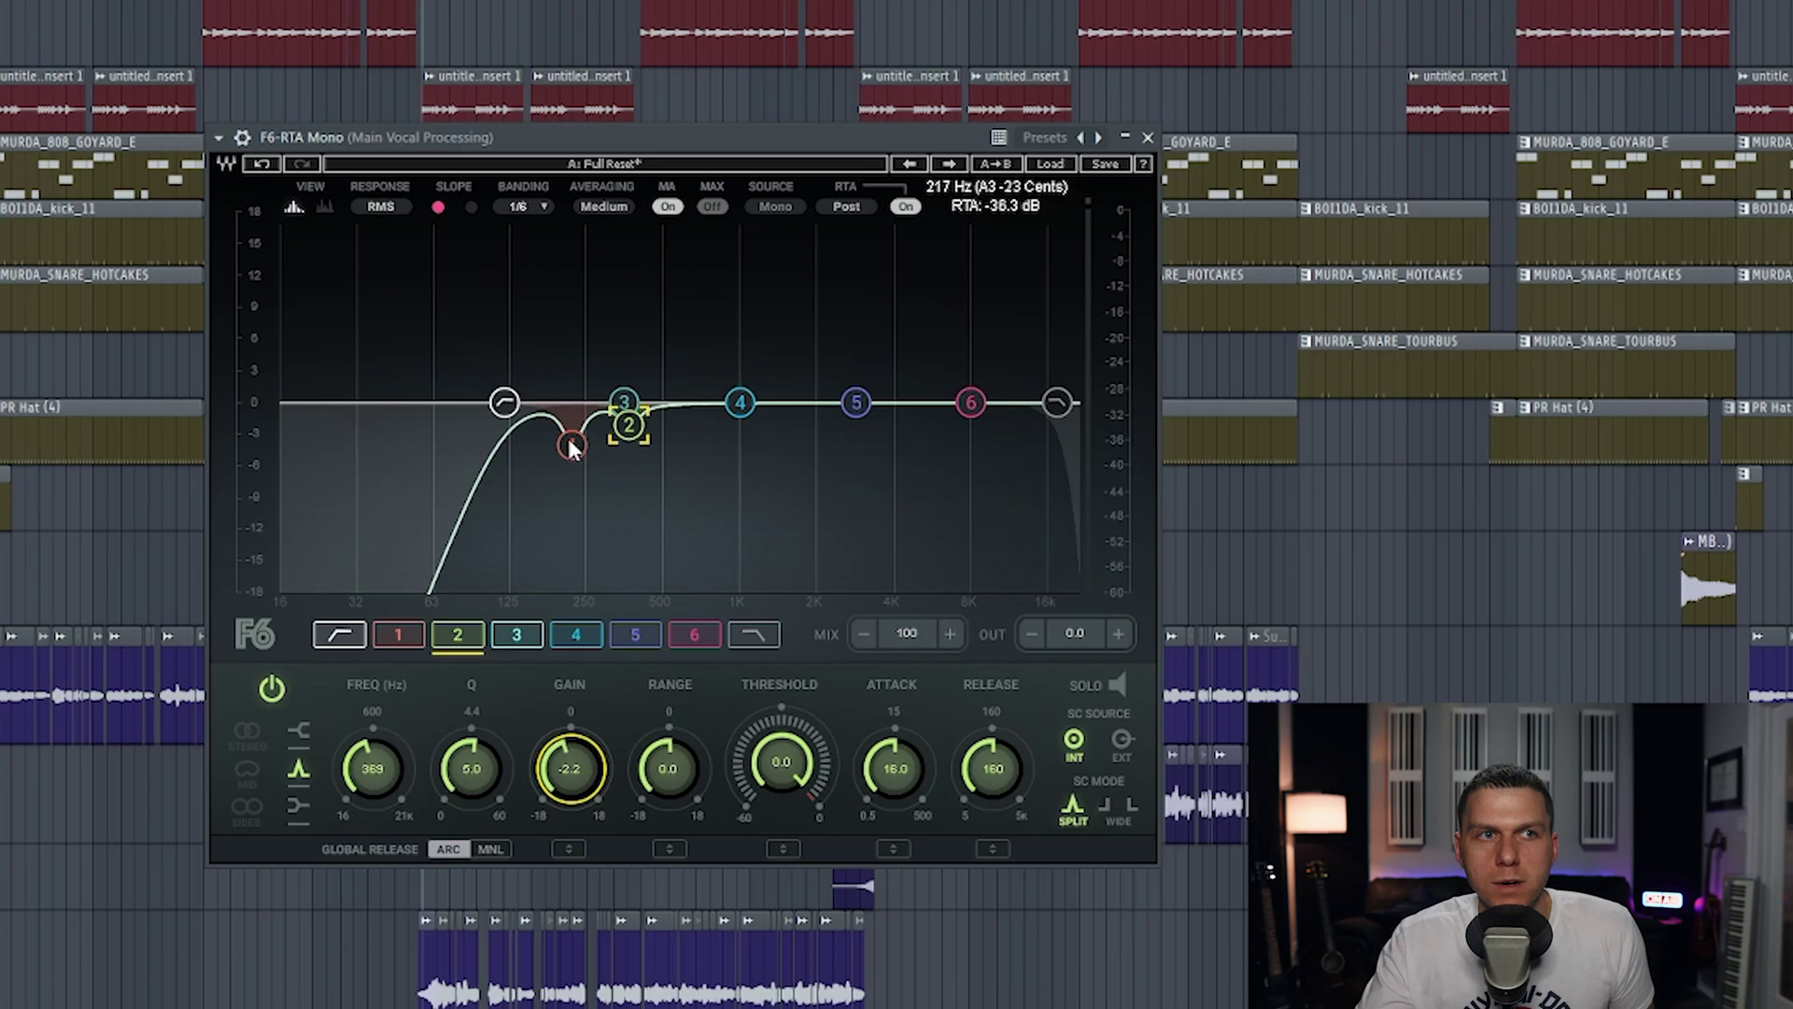
{"action": "left_click_drag", "start_coordinate": [624, 400], "coordinate": [712, 401]}
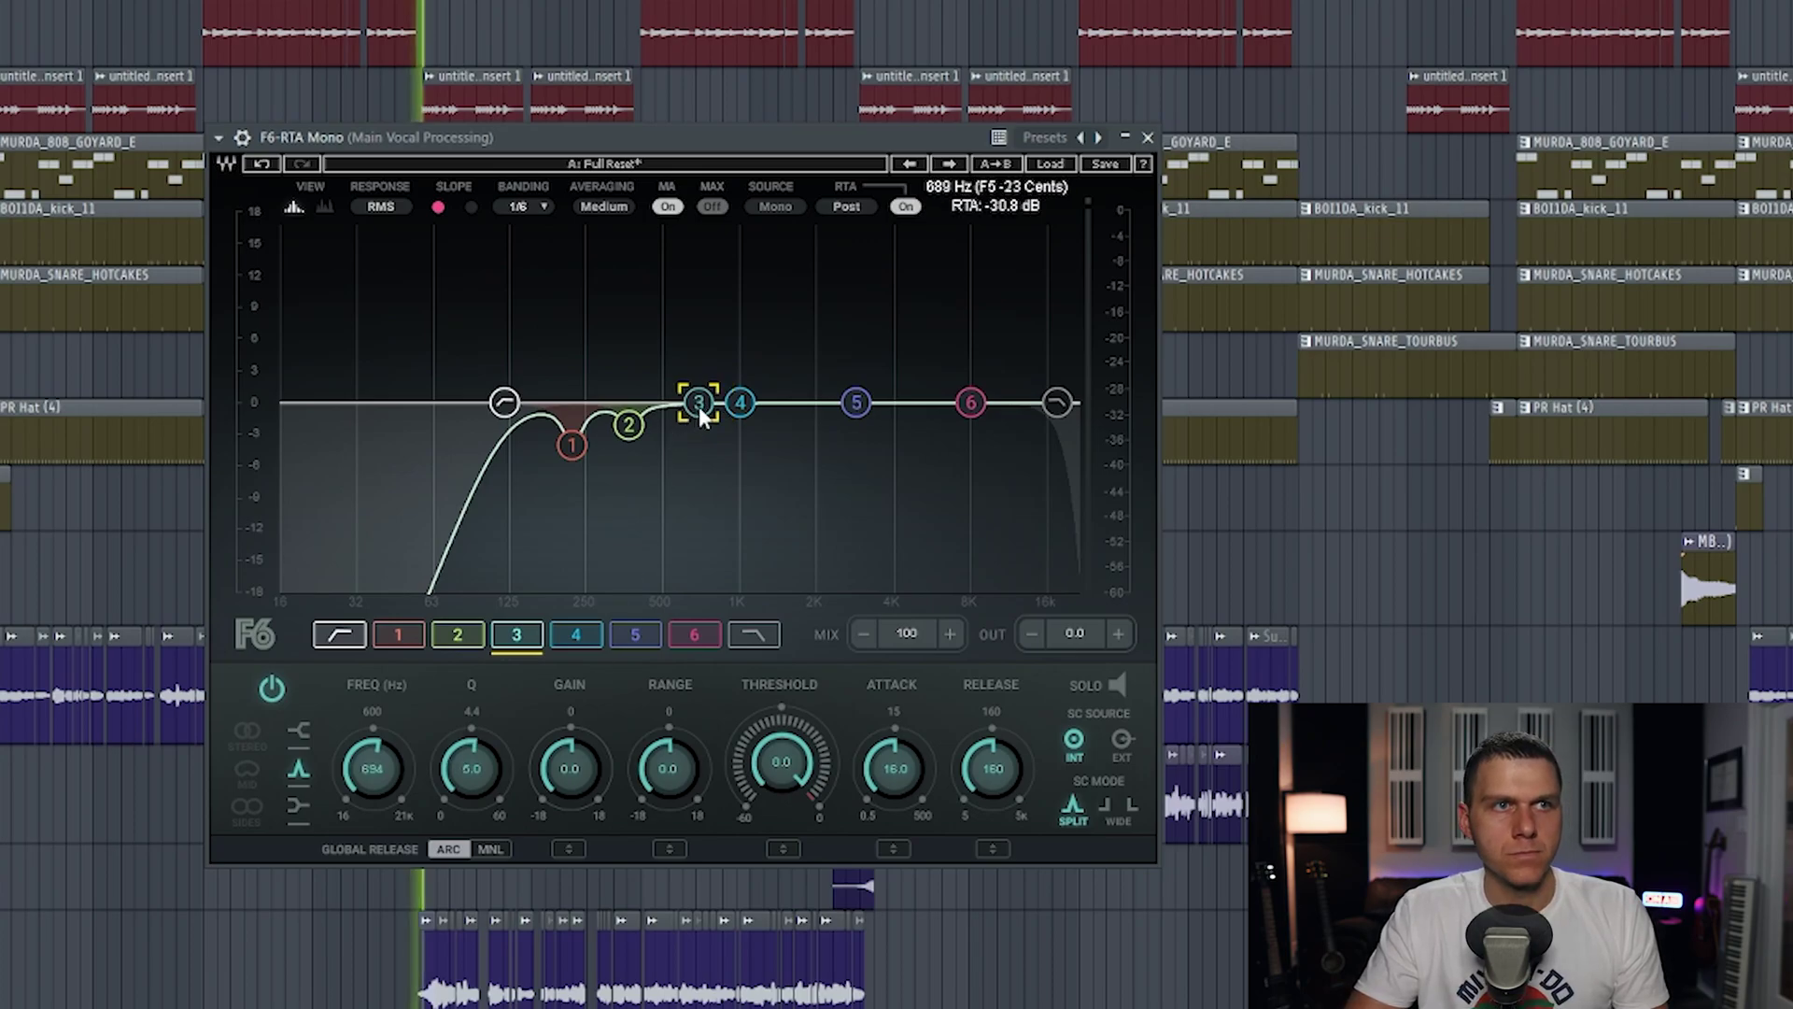
{"action": "left_click_drag", "start_coordinate": [699, 407], "coordinate": [756, 217]}
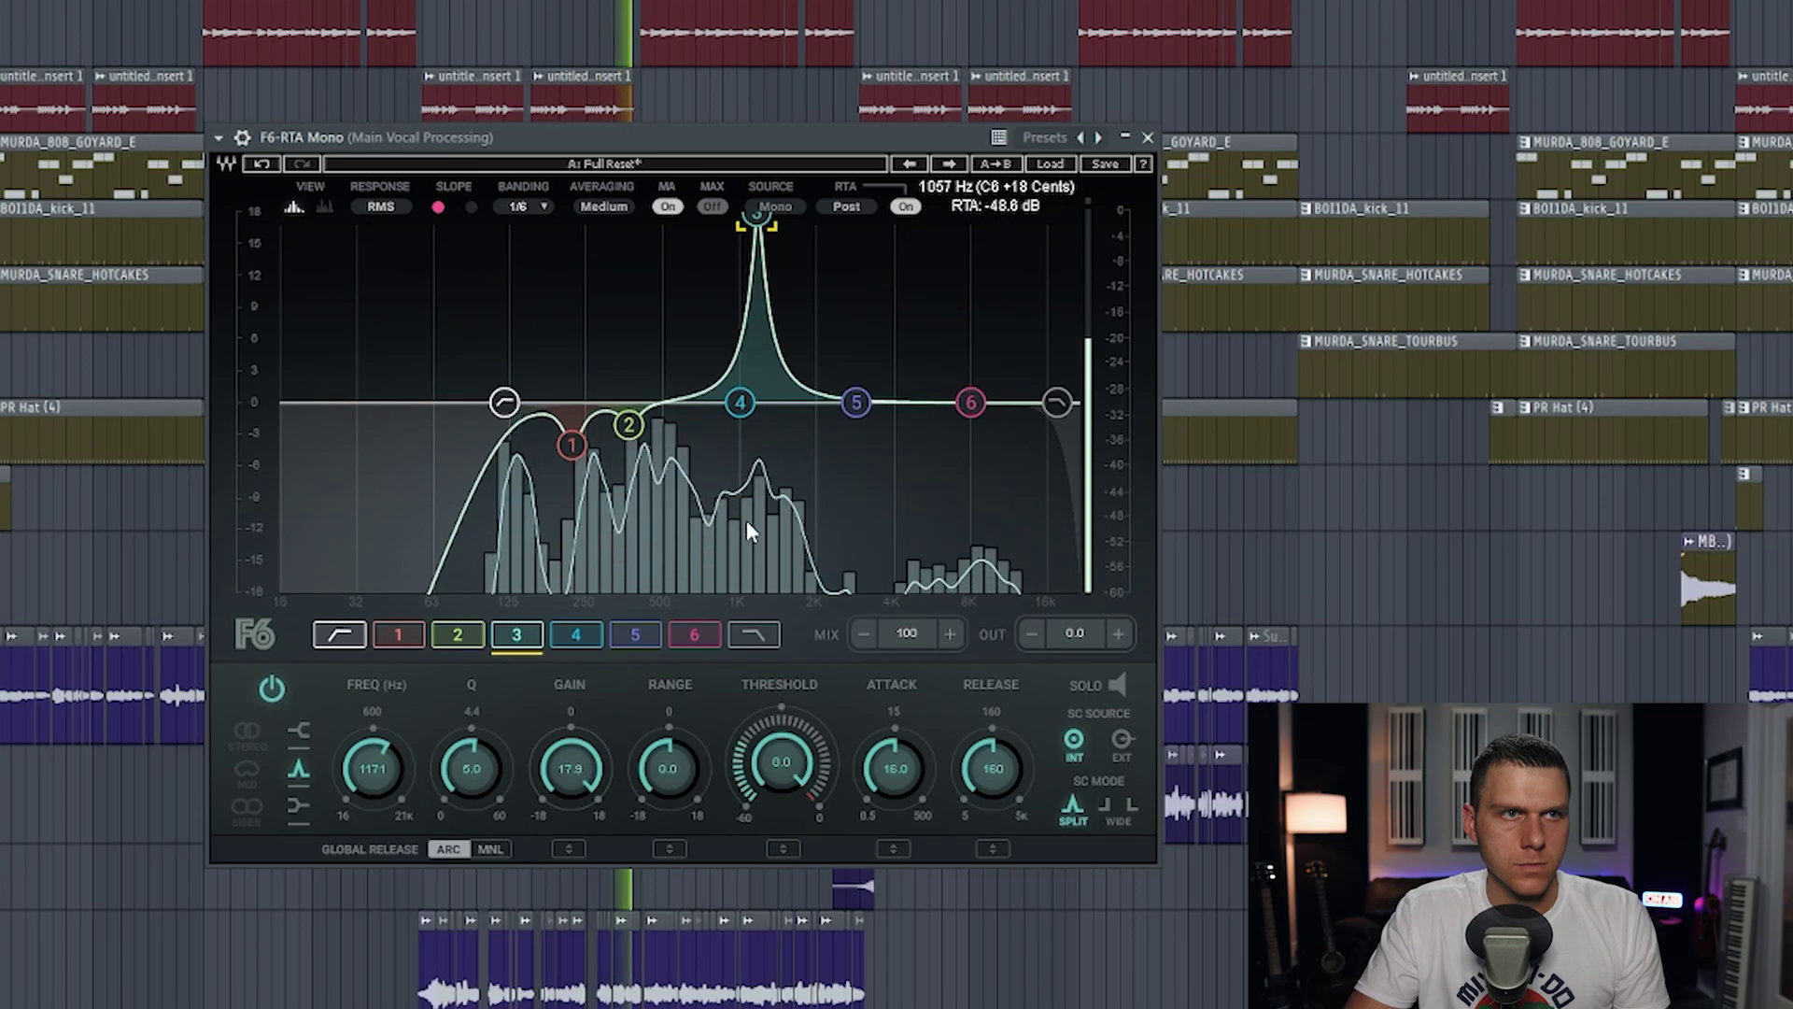
Turn band 3's 17.9 dB boost into a −3.5 dB cut at 1171 Hz
{"action": "key", "text": "space"}
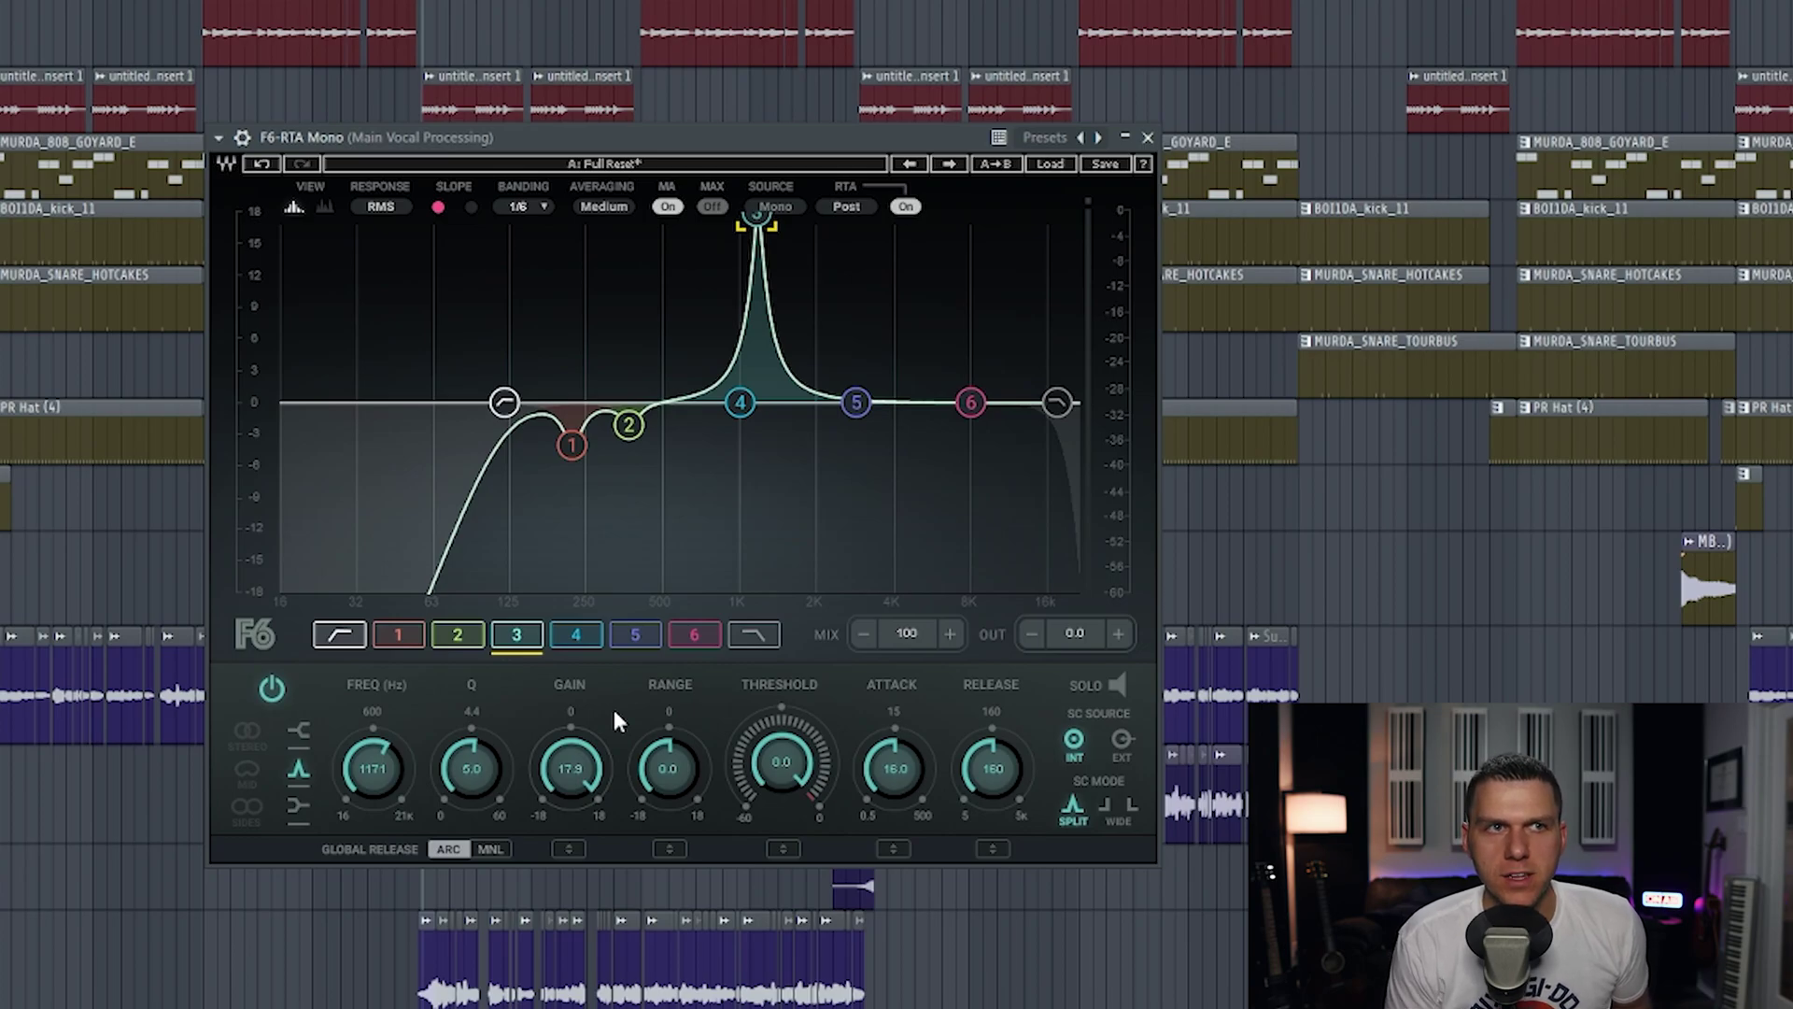
{"action": "left_click", "coordinate": [593, 786]}
{"action": "left_click_drag", "start_coordinate": [594, 787], "coordinate": [593, 855]}
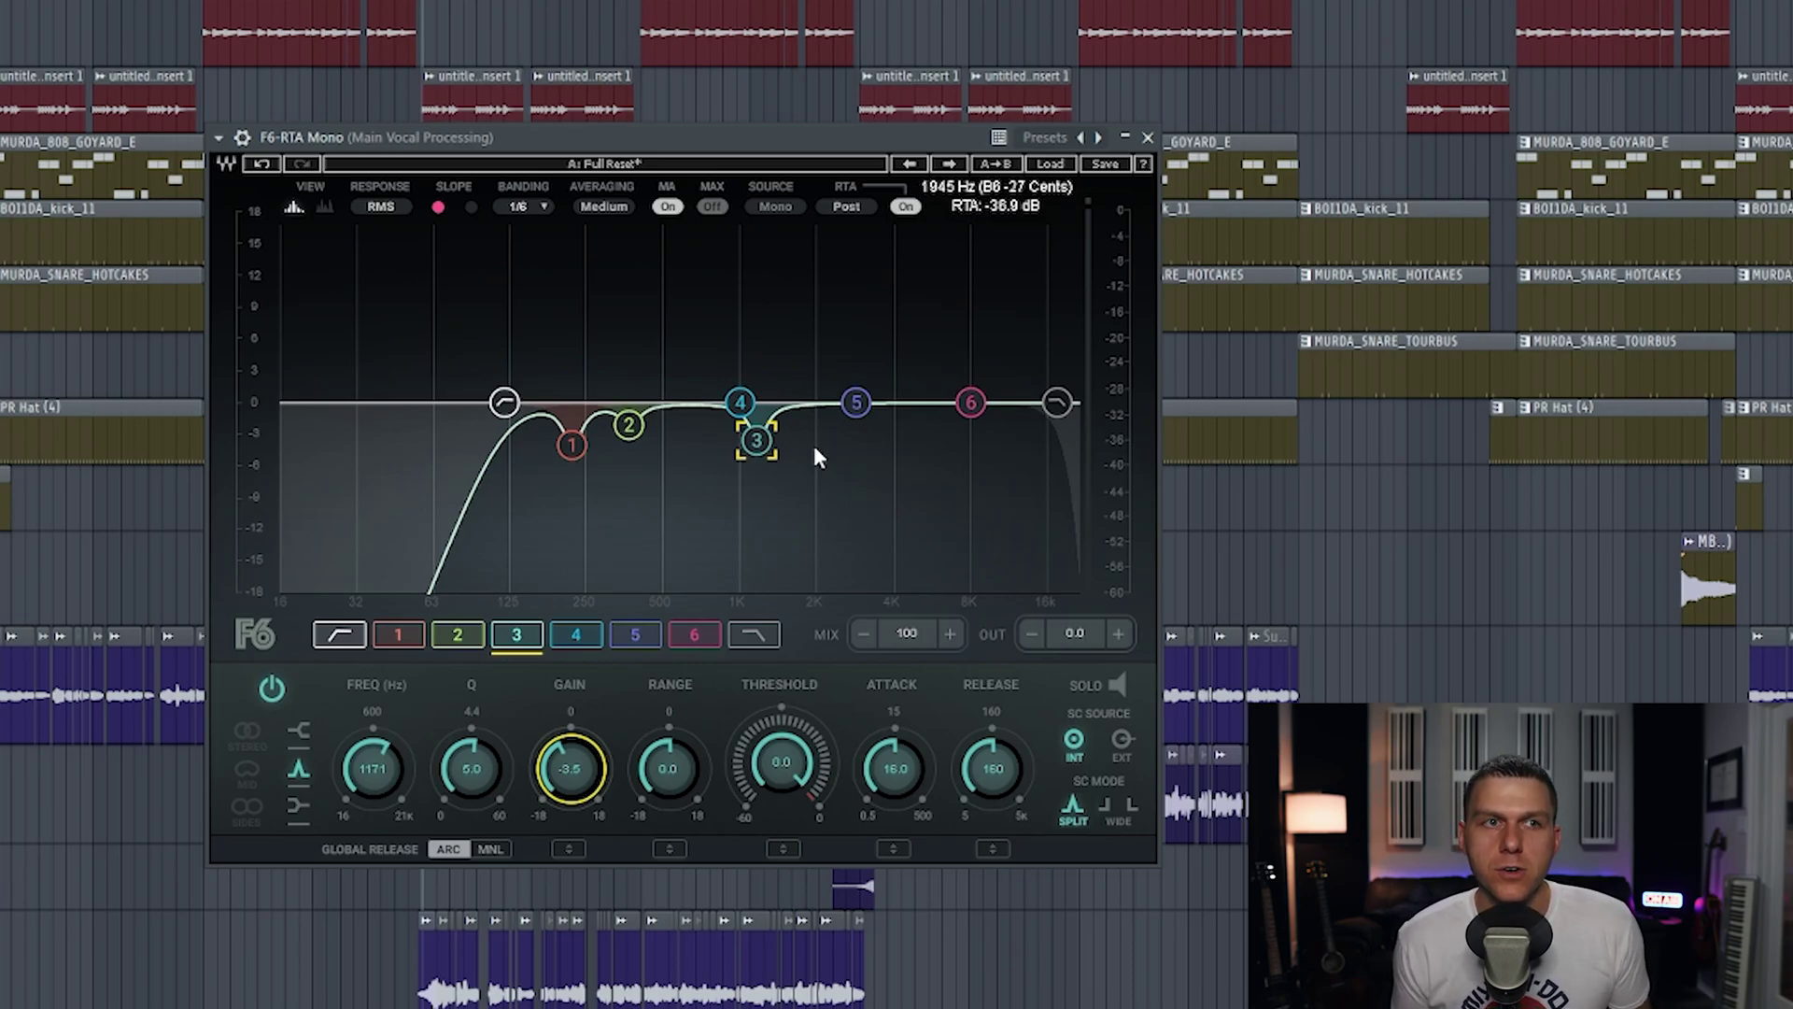
{"action": "left_click", "coordinate": [759, 401]}
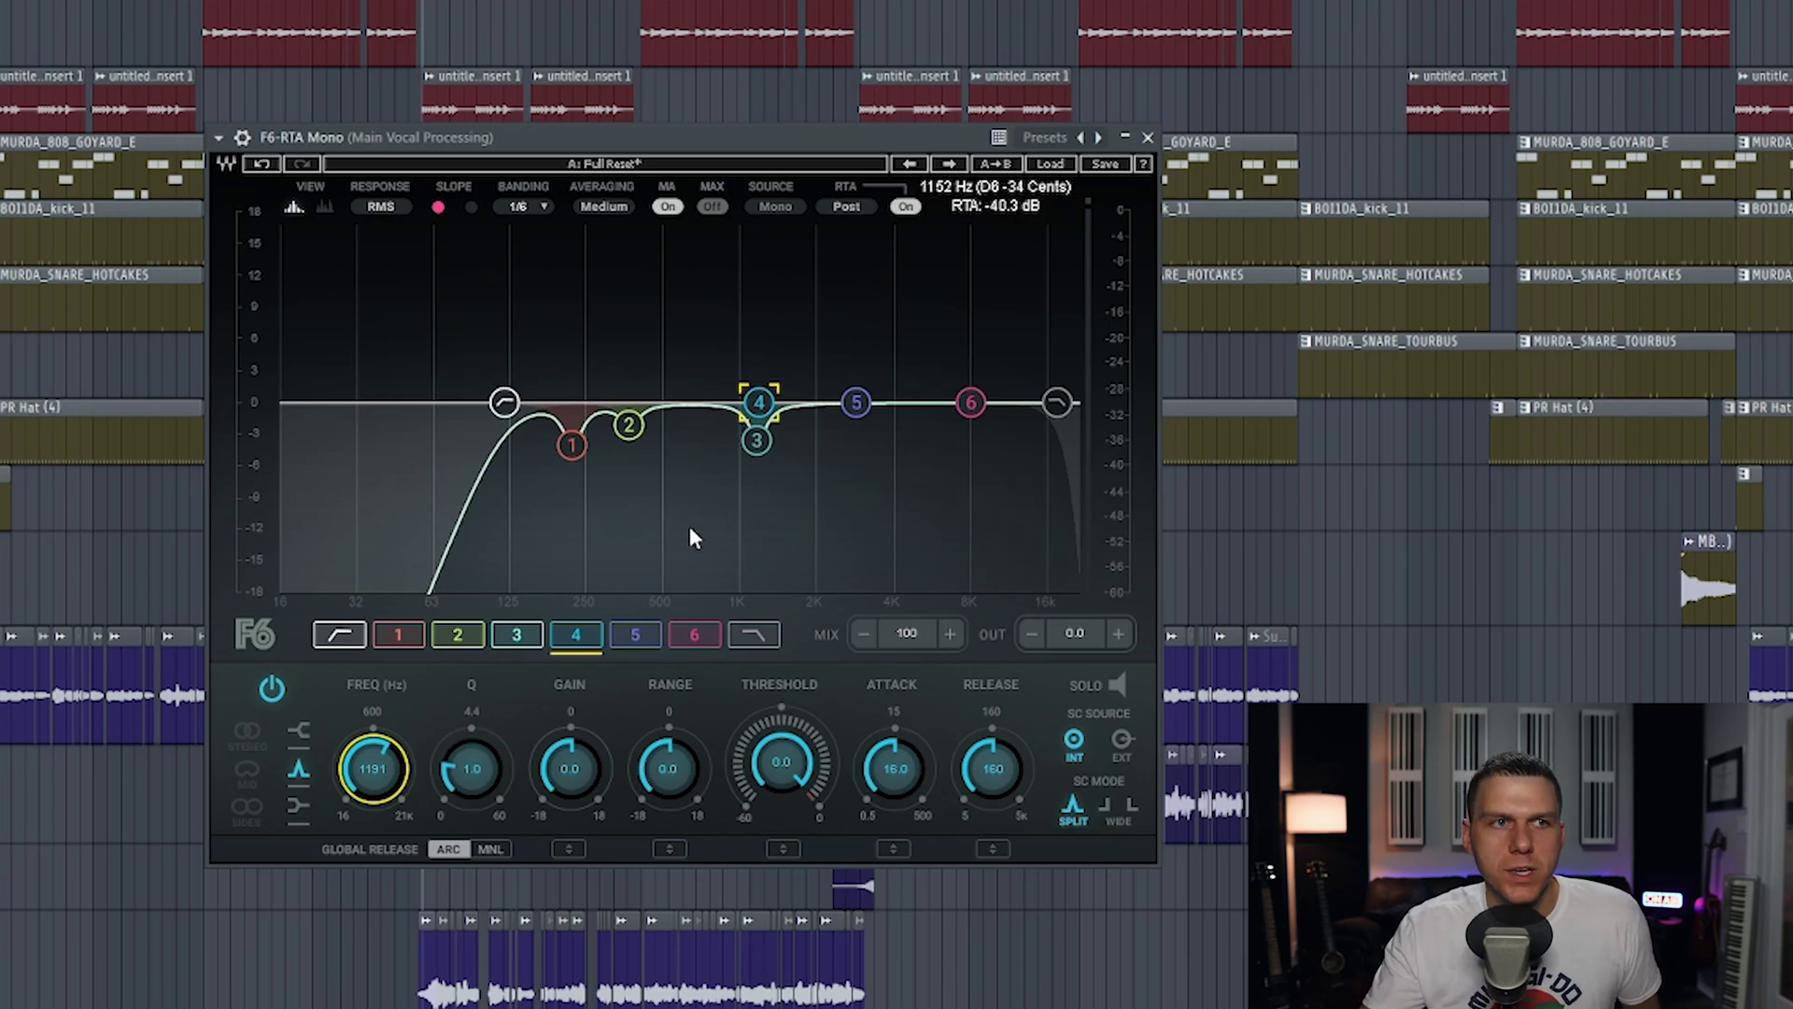
Set band 4 to 2004 Hz with a gentle +1.2 dB boost at Q 1.0
{"action": "left_click_drag", "start_coordinate": [402, 774], "coordinate": [401, 725]}
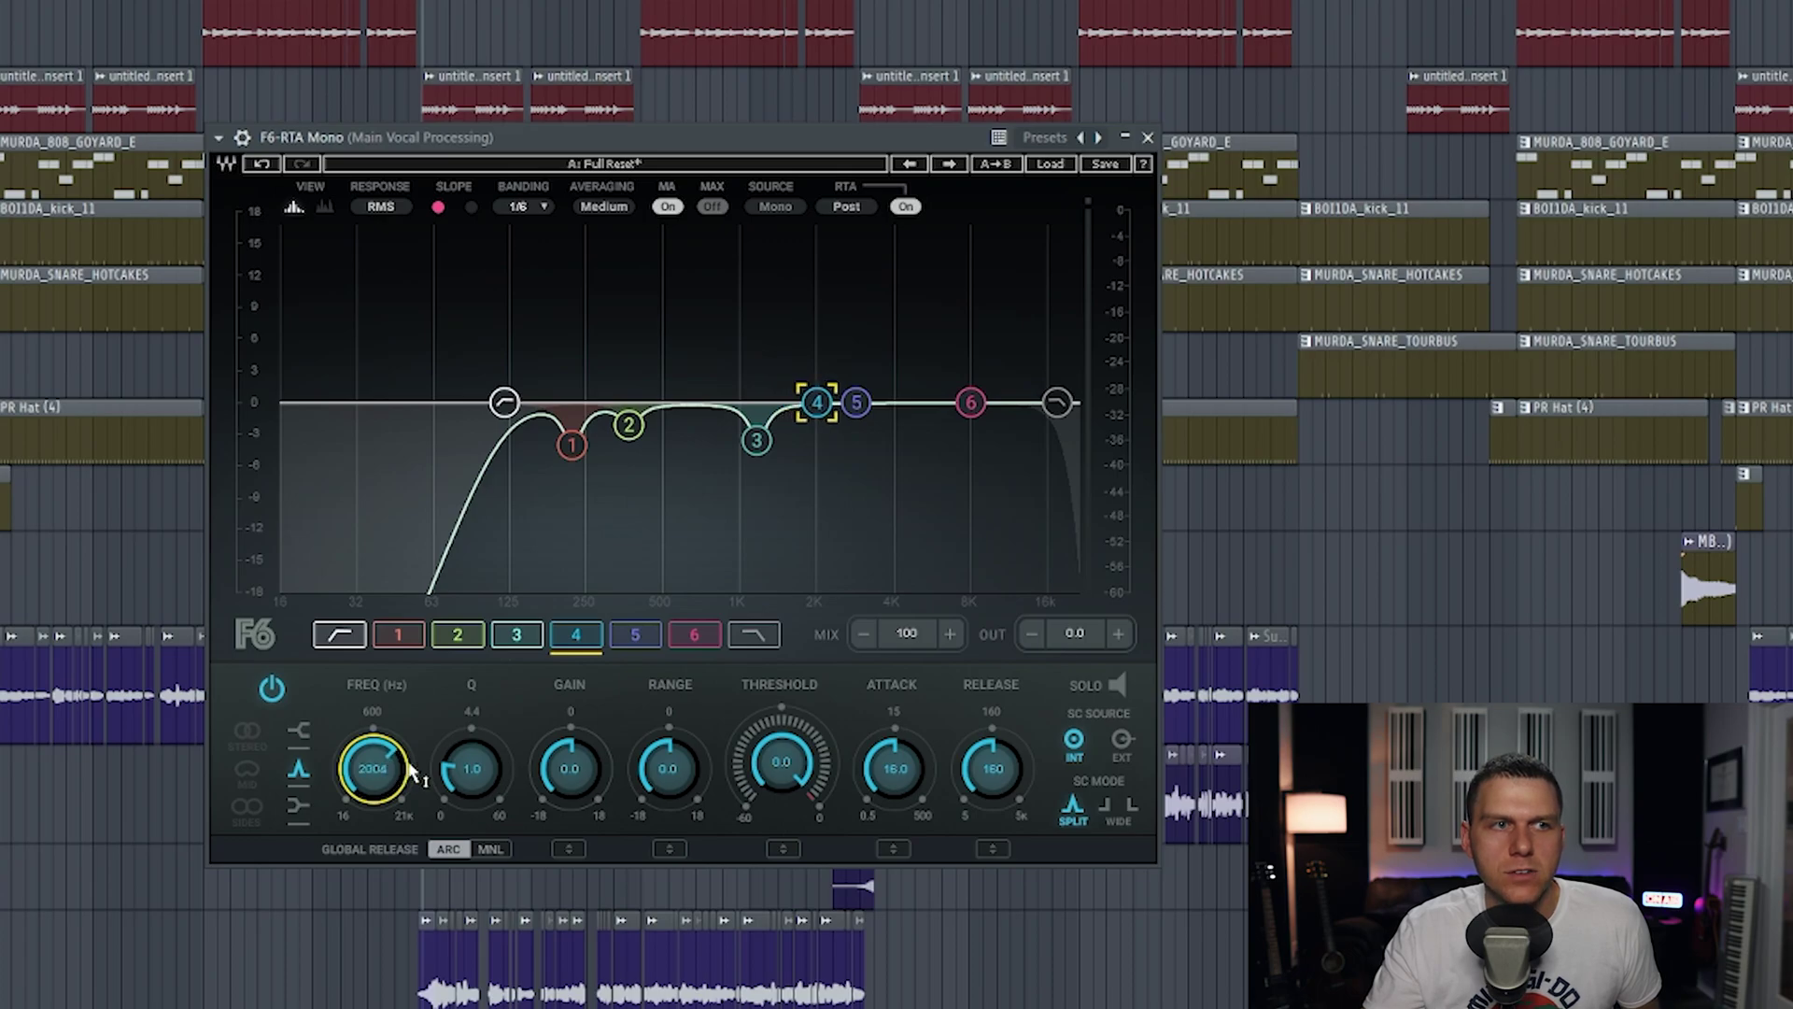
{"action": "left_click_drag", "start_coordinate": [565, 775], "coordinate": [565, 765]}
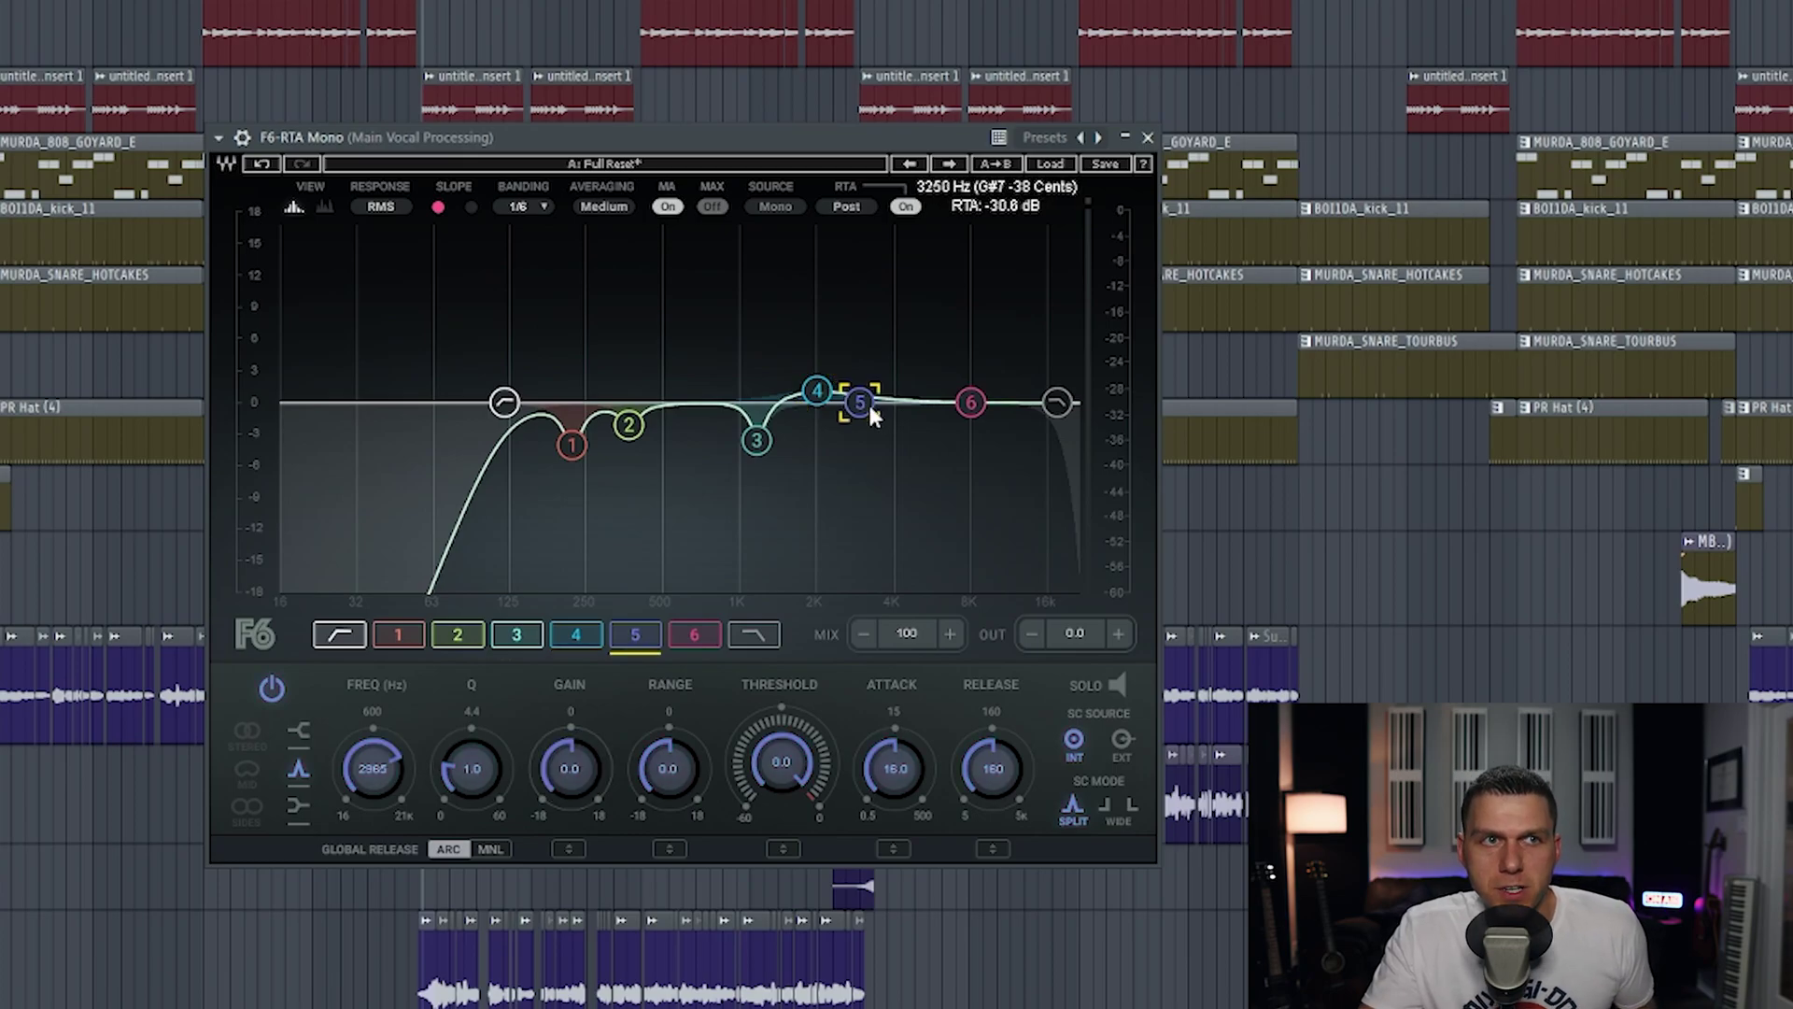
Narrow band 5 to Q 5.0 and sweep a 14 dB boost around 4.2 kHz during playback
{"action": "left_click_drag", "start_coordinate": [867, 401], "coordinate": [905, 402]}
{"action": "left_click_drag", "start_coordinate": [471, 768], "coordinate": [471, 736]}
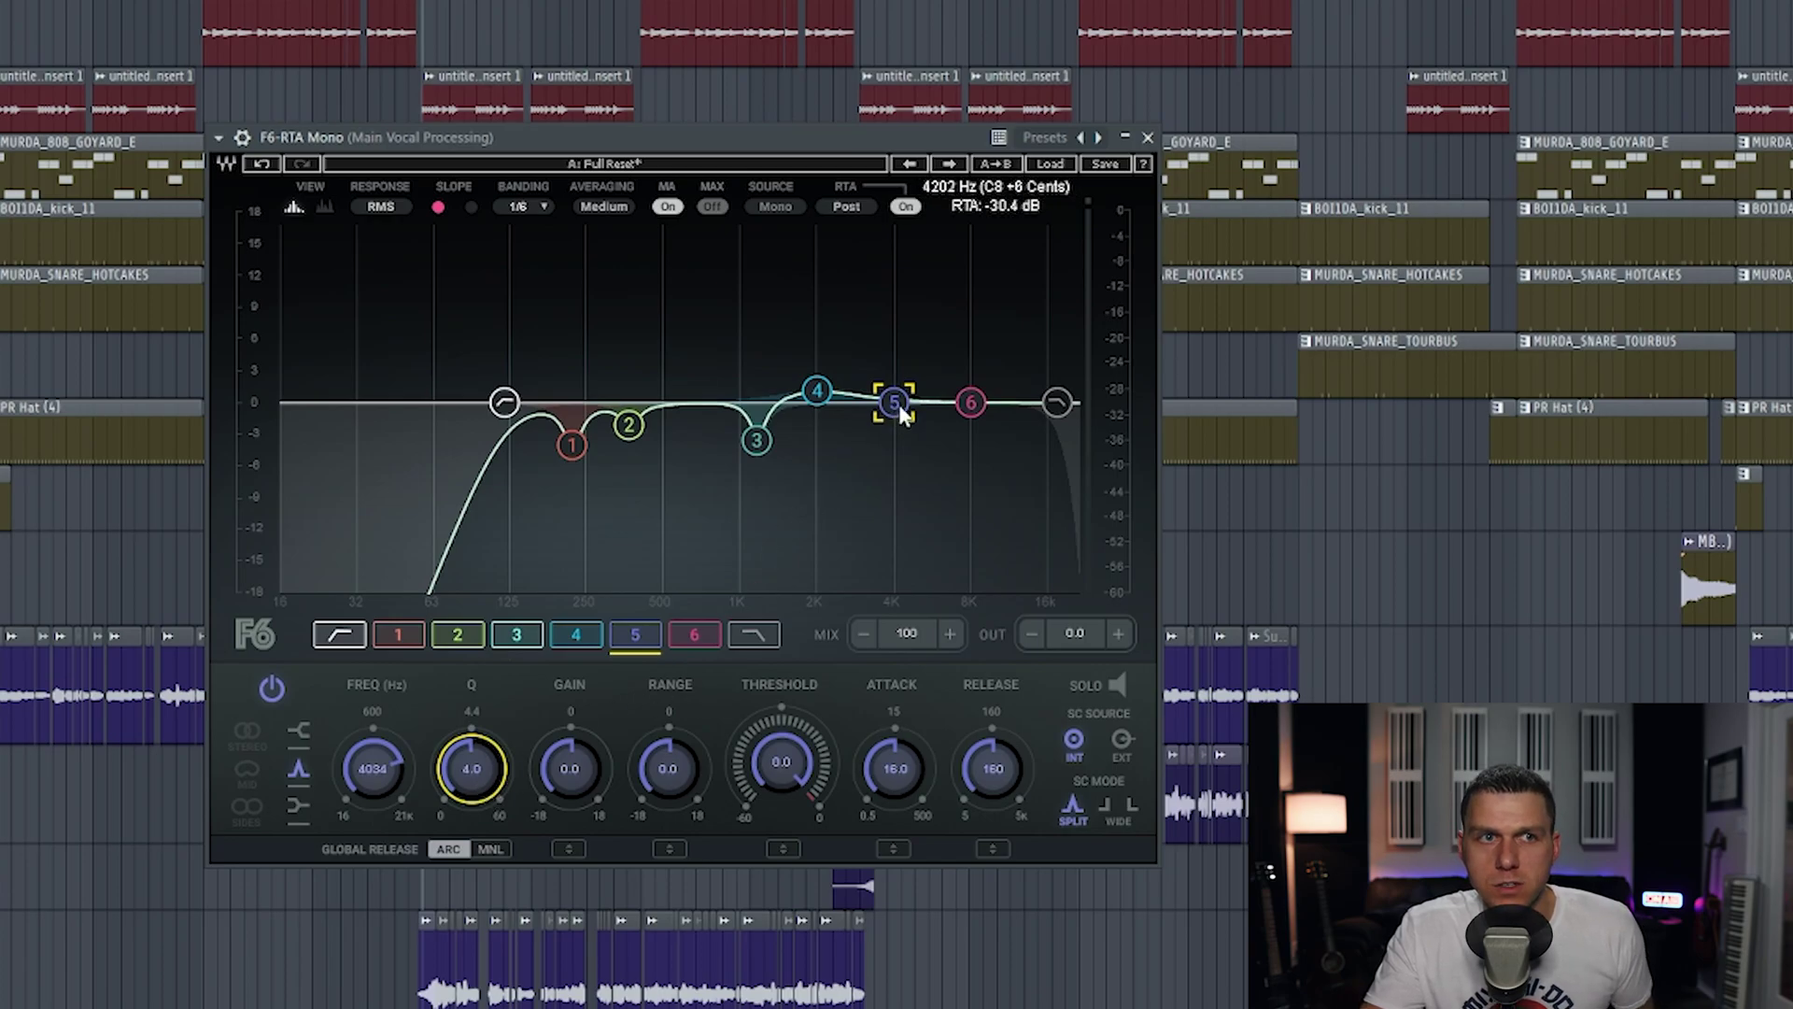
{"action": "left_click_drag", "start_coordinate": [902, 414], "coordinate": [902, 291]}
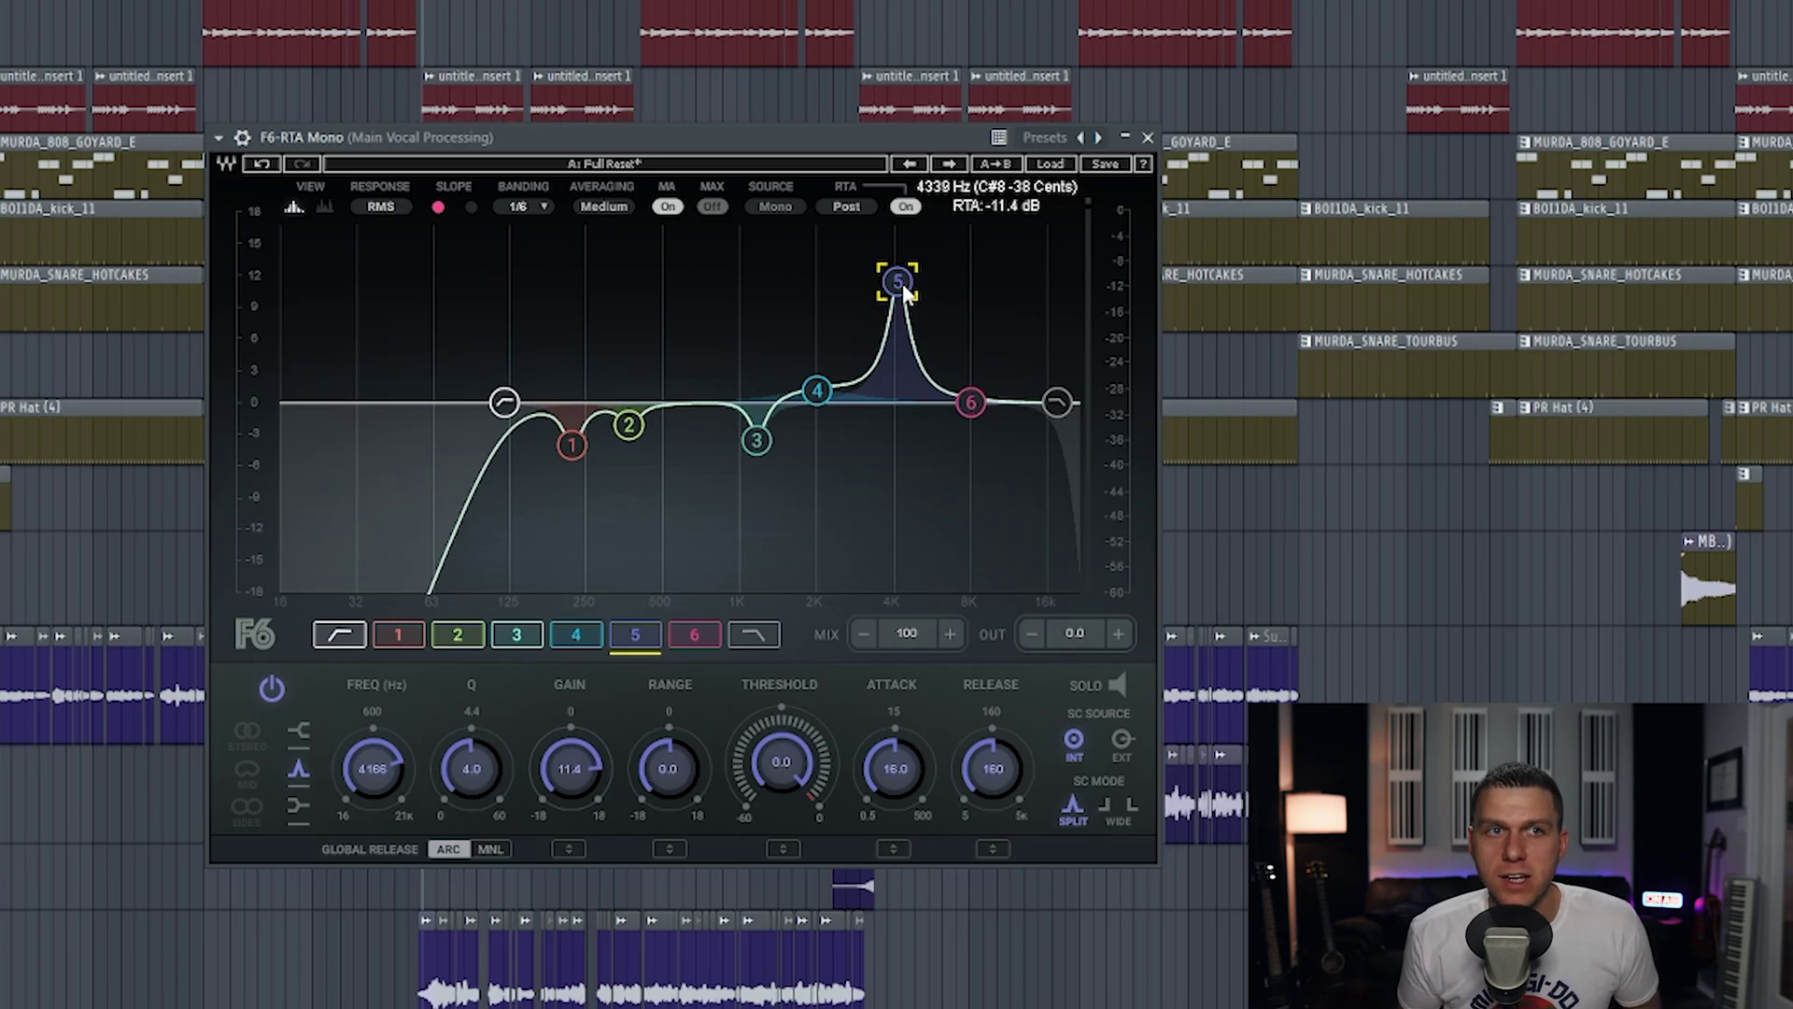
{"action": "scroll", "coordinate": [899, 282], "scroll_direction": "up", "scroll_amount": 9}
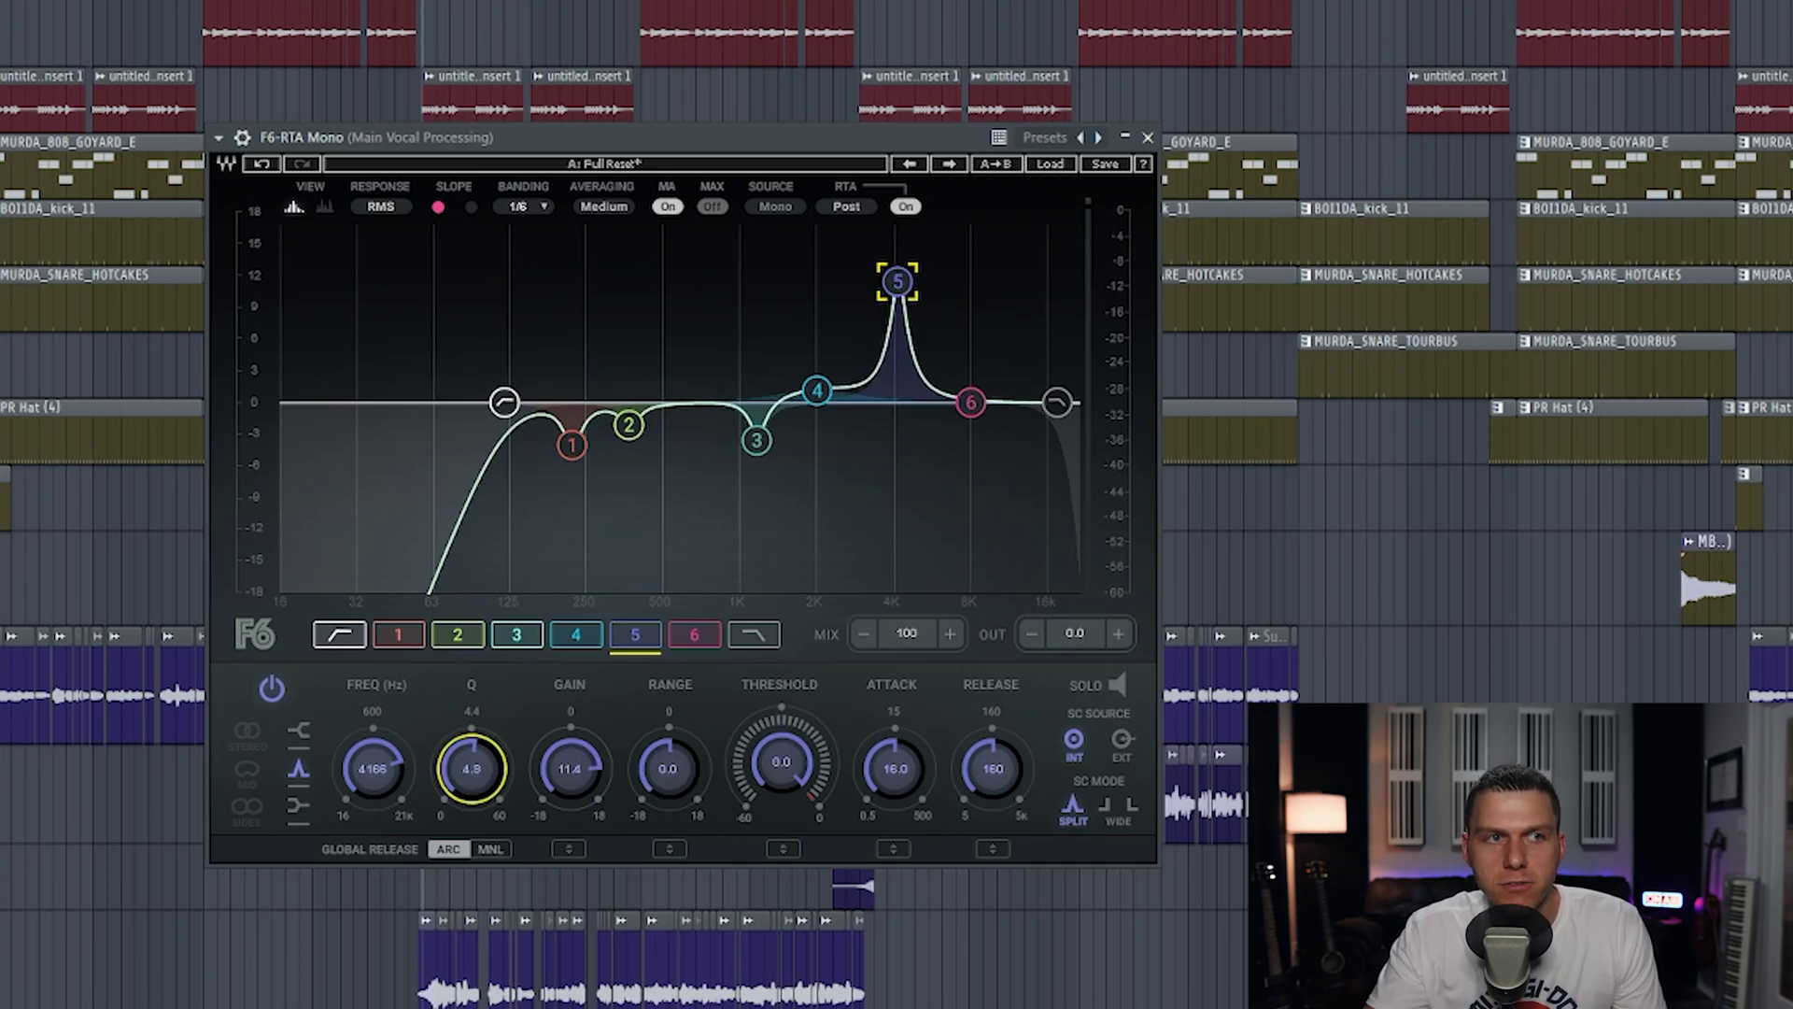
{"action": "scroll", "coordinate": [899, 282], "scroll_direction": "up", "scroll_amount": 1}
{"action": "key", "text": "space"}
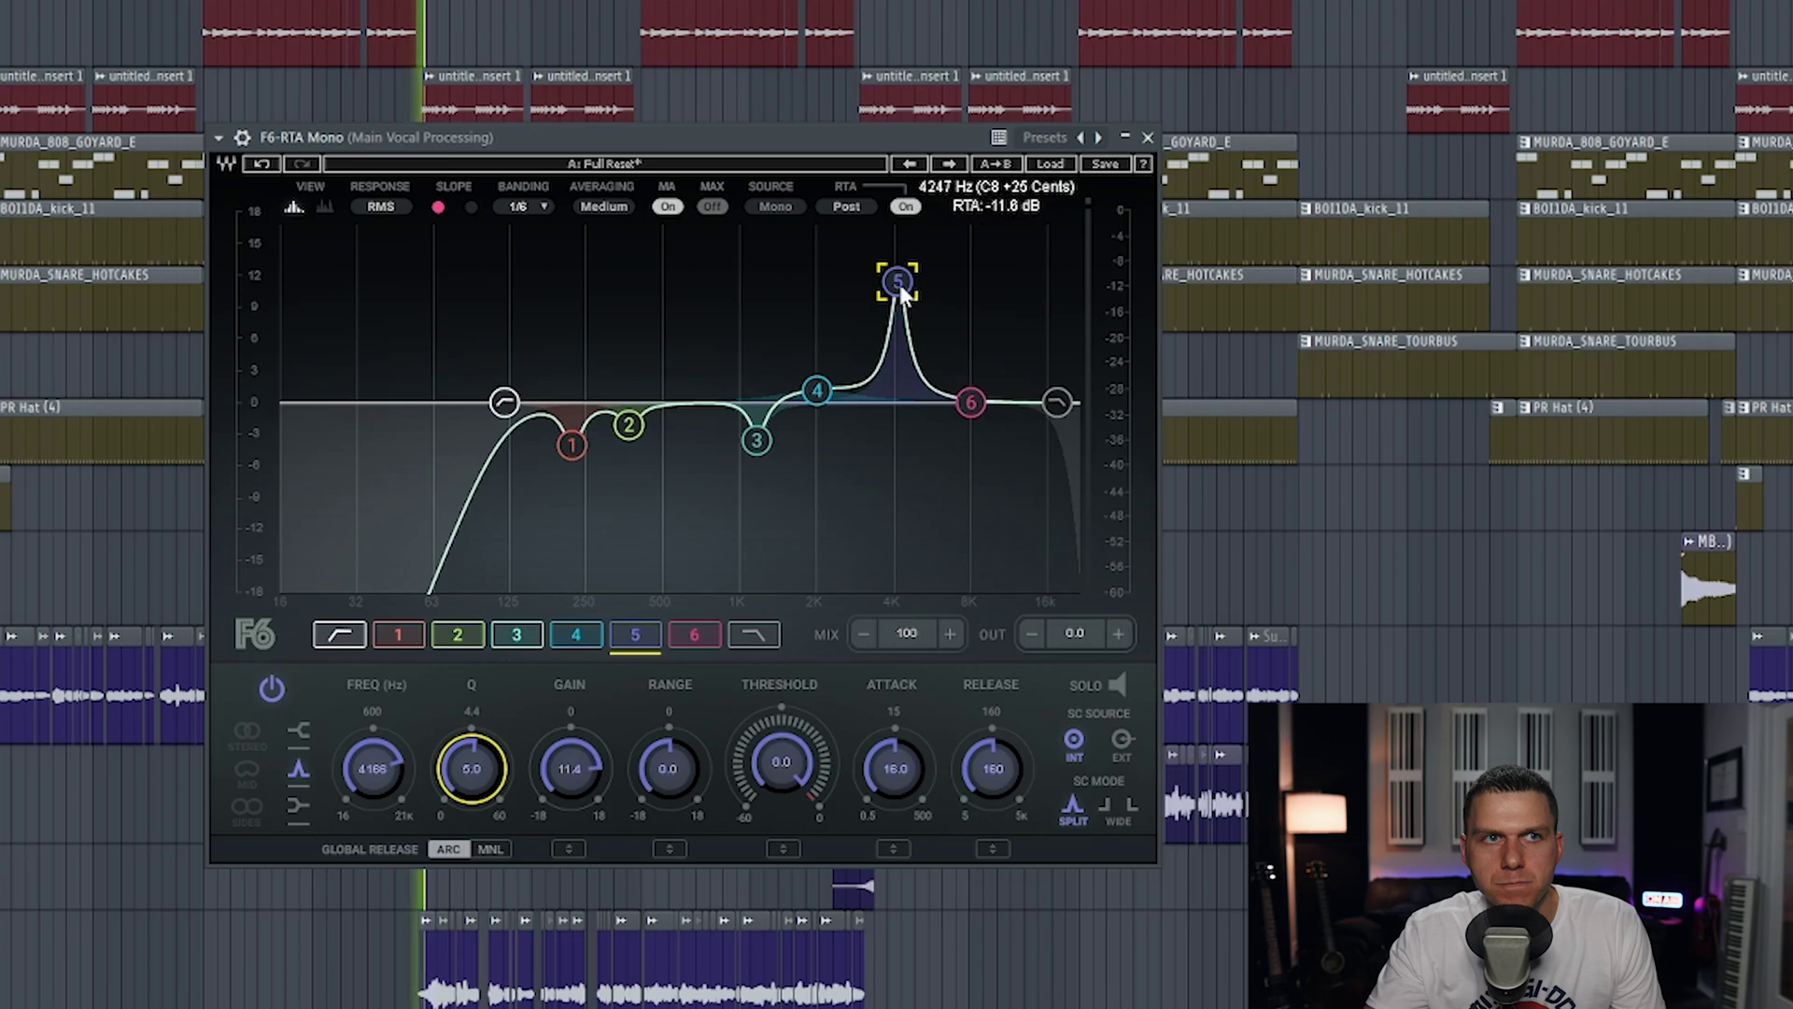
{"action": "left_click_drag", "start_coordinate": [899, 282], "coordinate": [900, 253]}
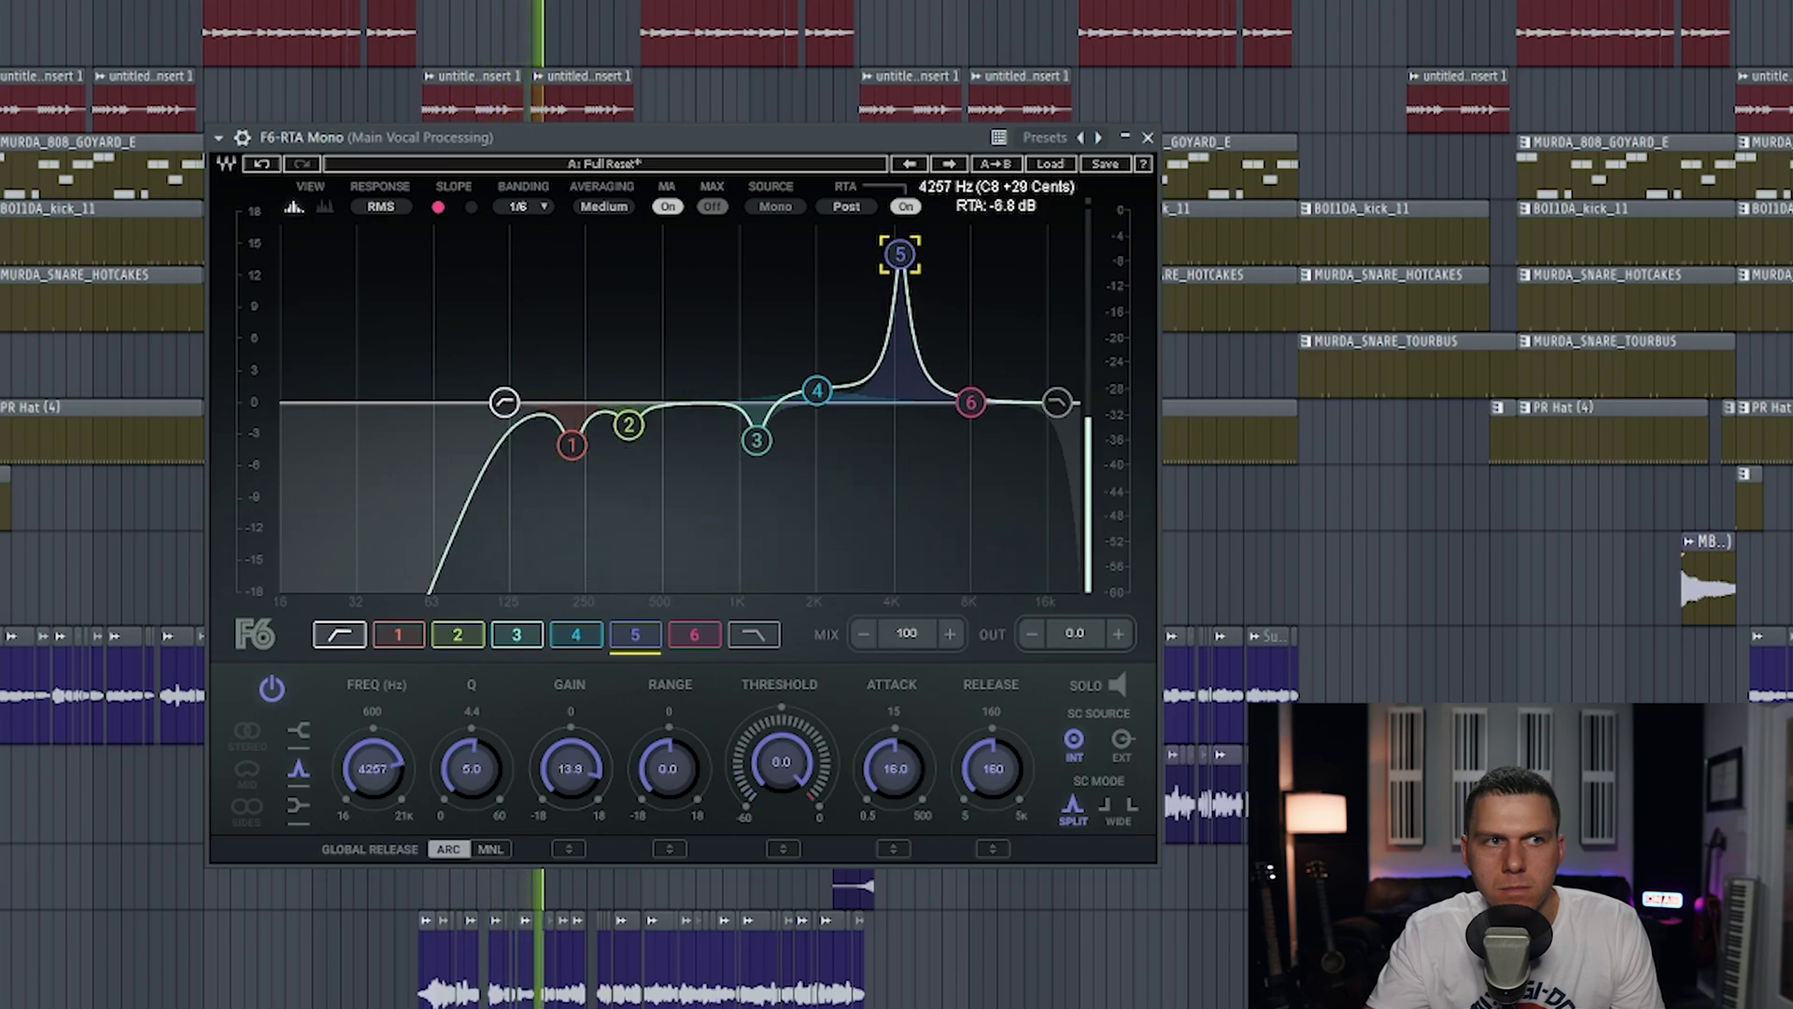
{"action": "left_click_drag", "start_coordinate": [899, 253], "coordinate": [904, 265]}
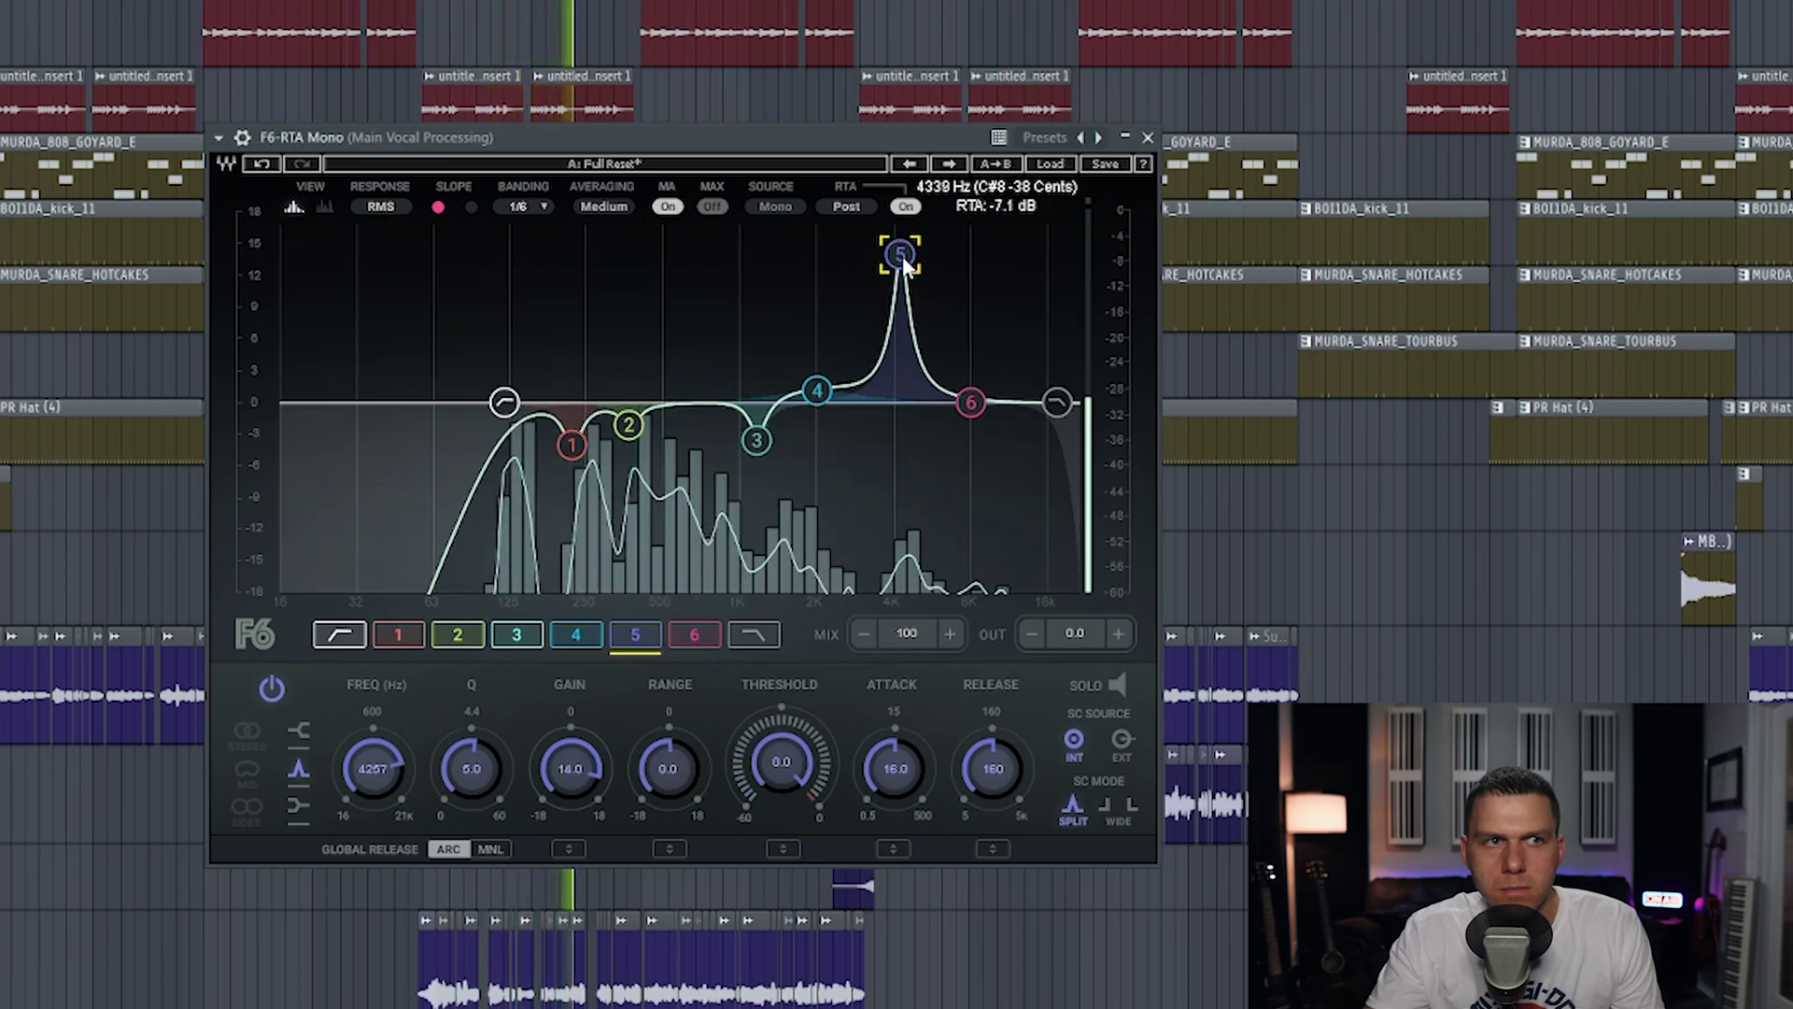
{"action": "key", "text": "space"}
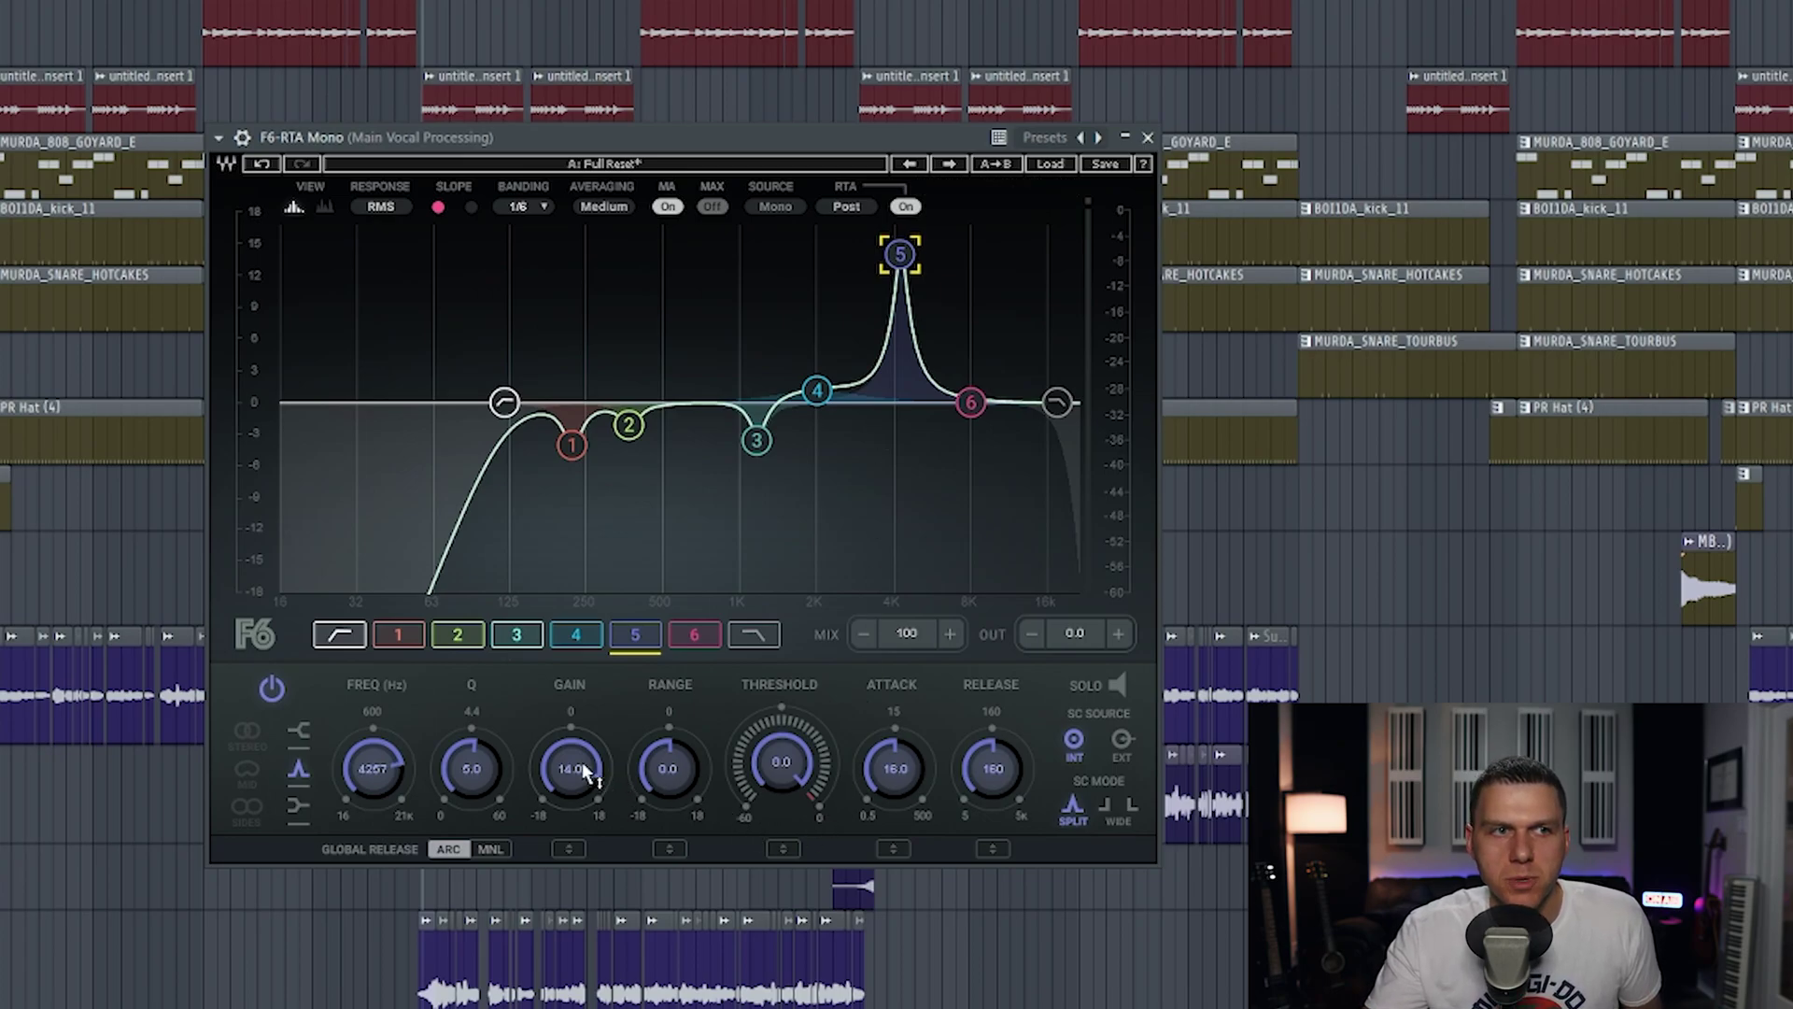
Flip band 5 to a −4.5 dB cut at 4257 Hz and audition it
{"action": "left_click_drag", "start_coordinate": [583, 771], "coordinate": [584, 835]}
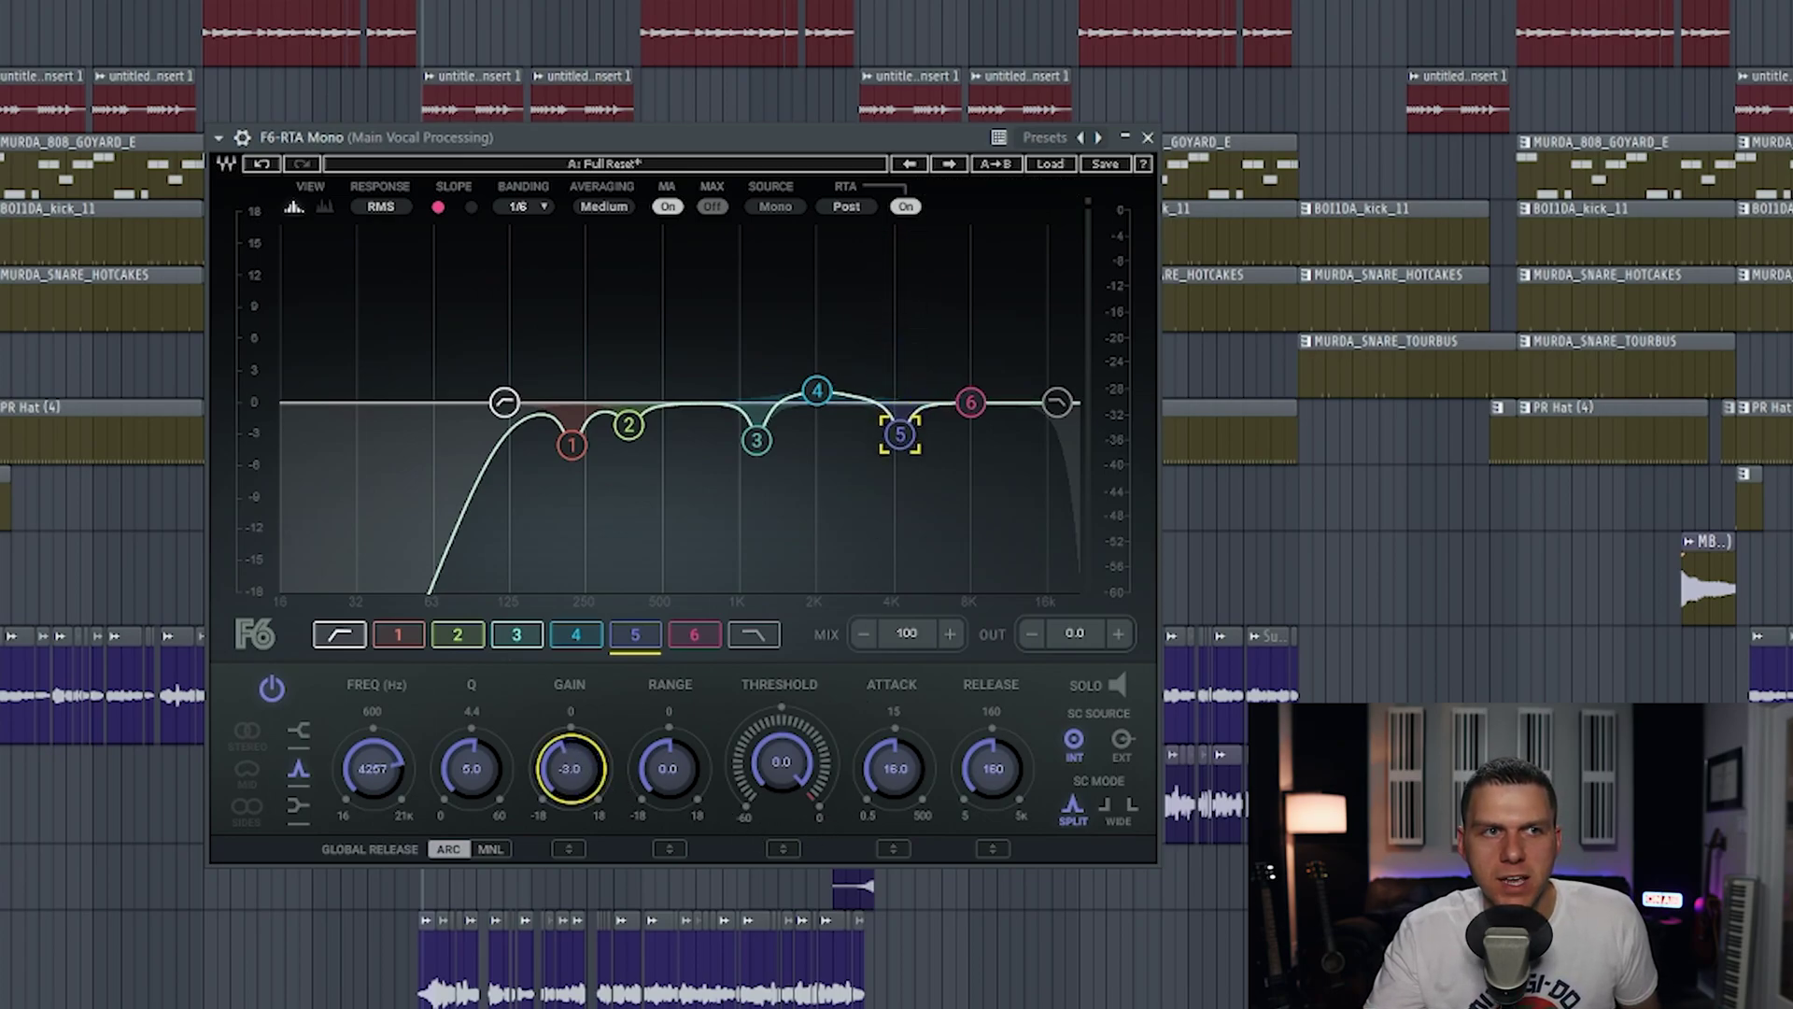
{"action": "left_click_drag", "start_coordinate": [900, 434], "coordinate": [900, 451]}
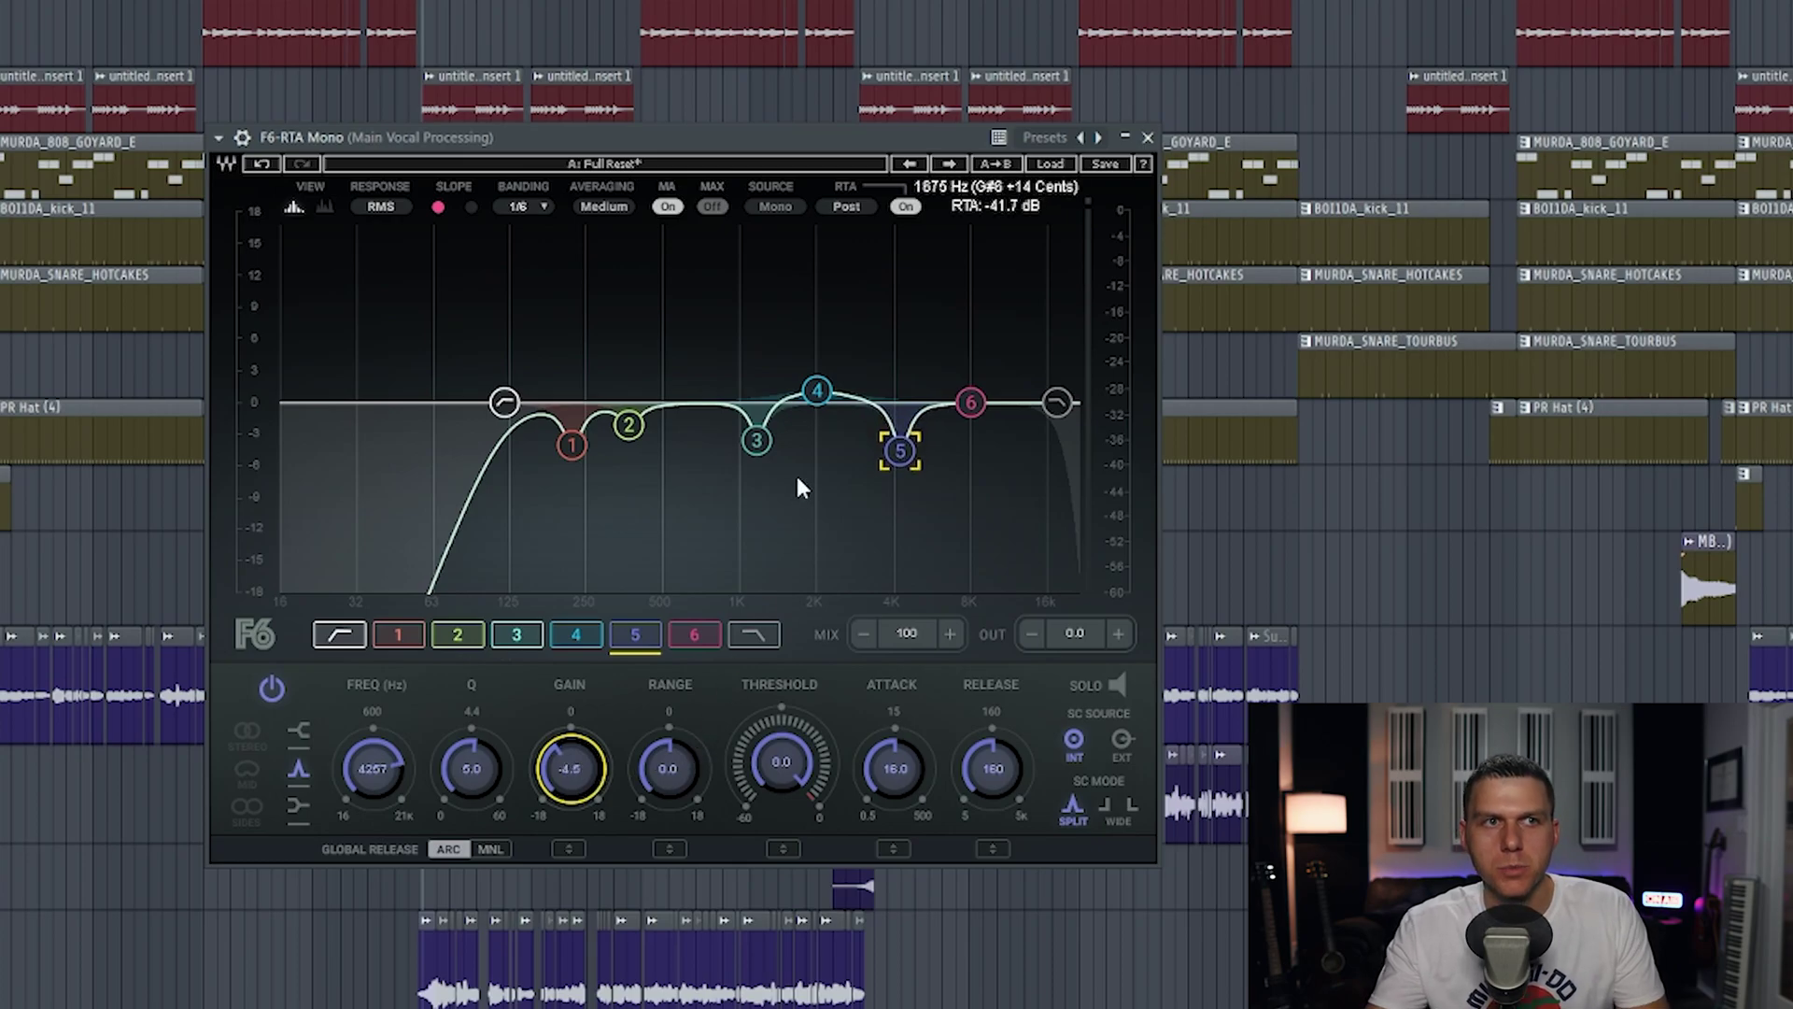
{"action": "key", "text": "space"}
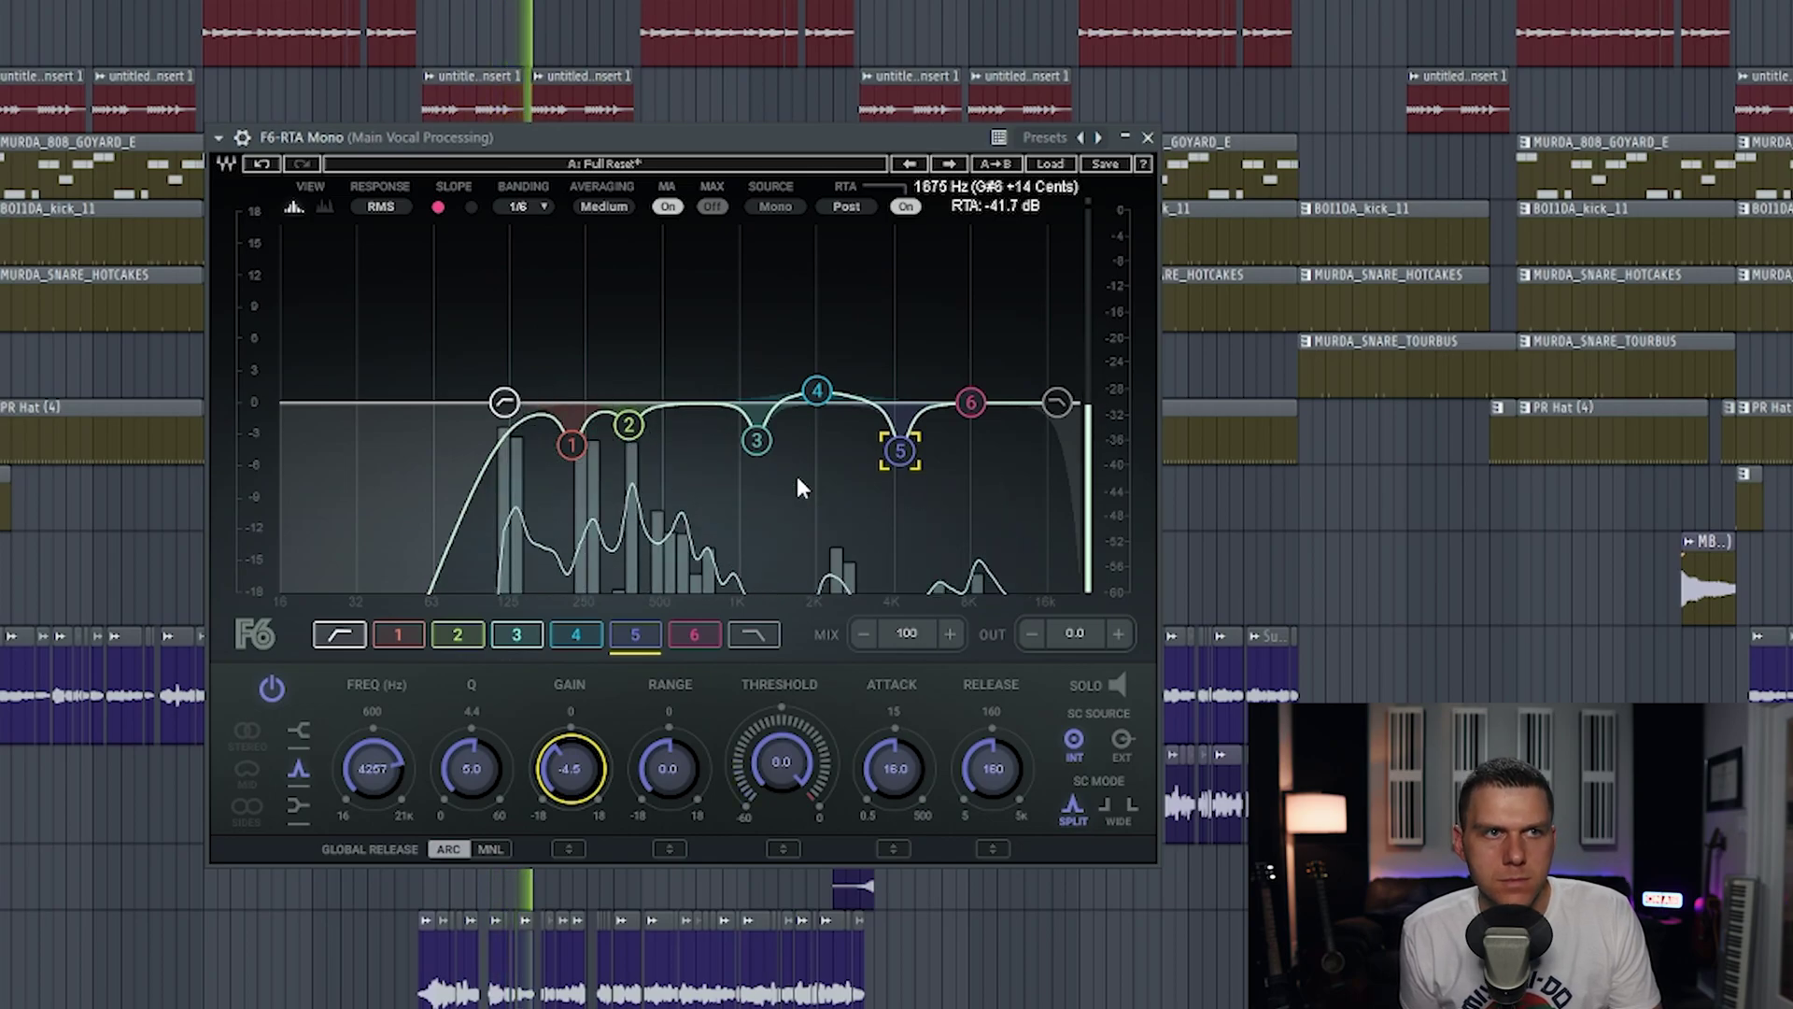
{"action": "key", "text": "space"}
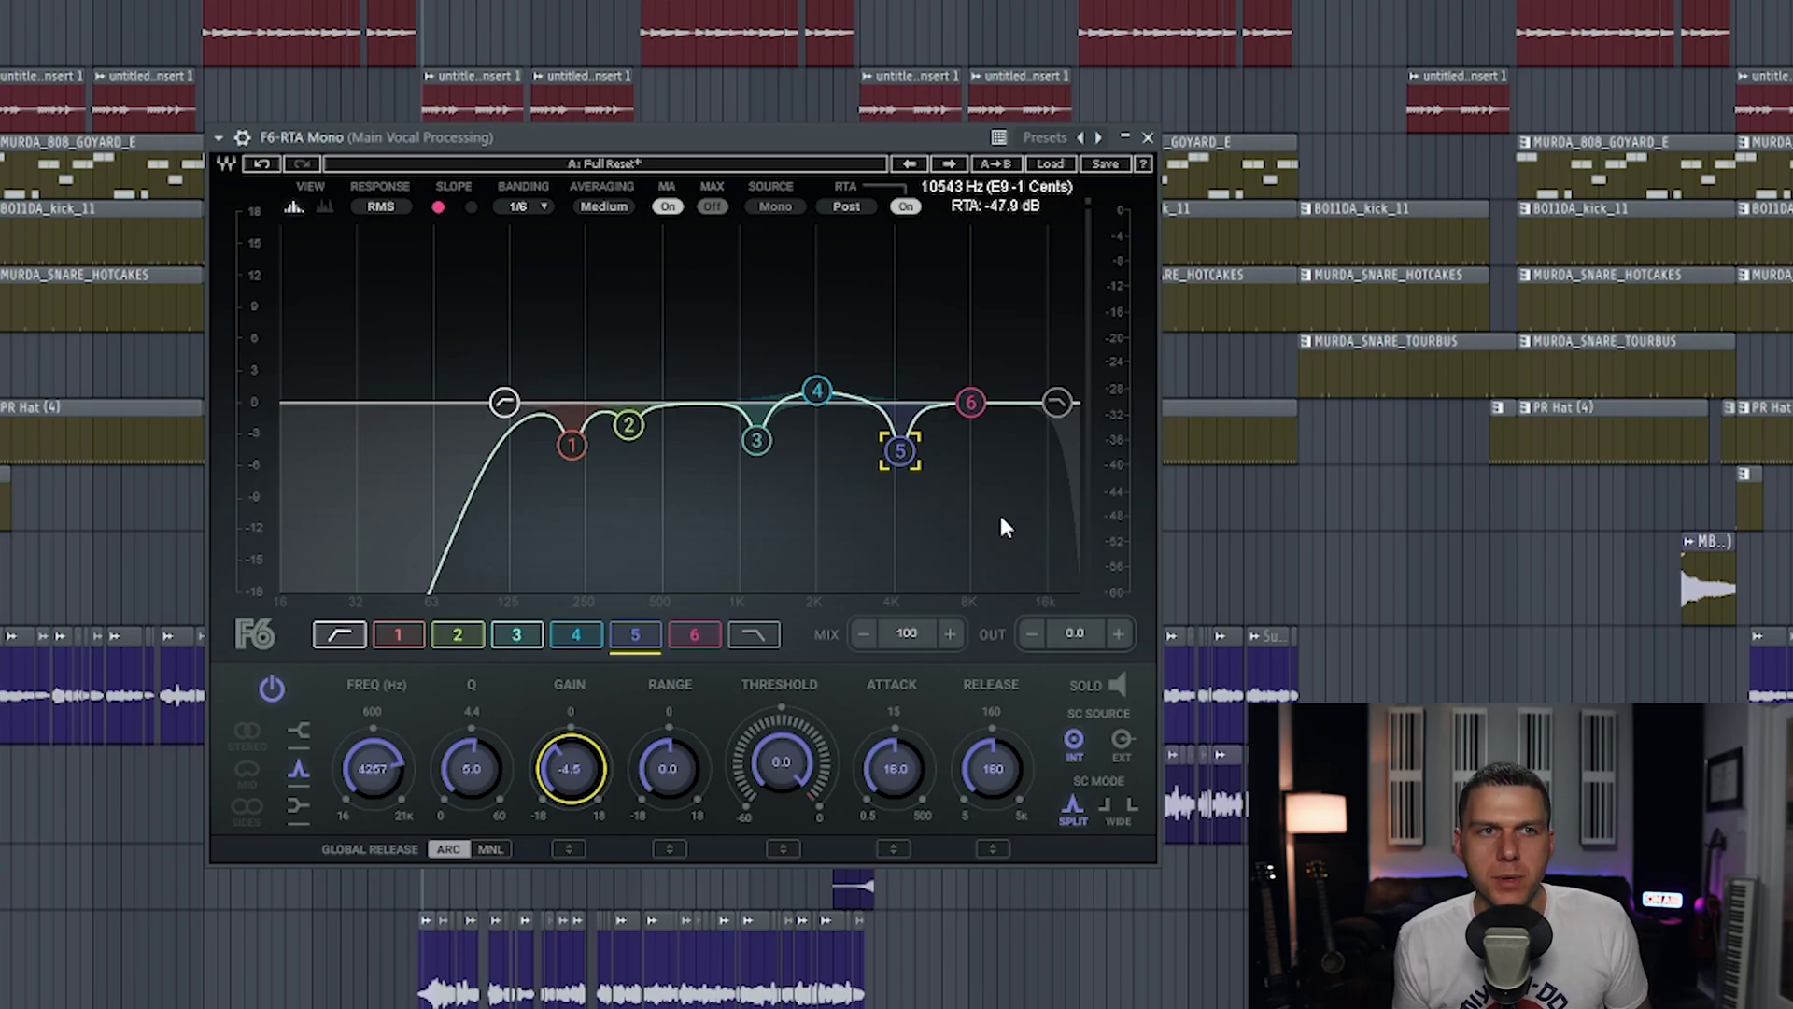
Move band 6 to about 9.8 kHz, make it a high shelf, and start raising its gain
{"action": "left_click", "coordinate": [987, 527]}
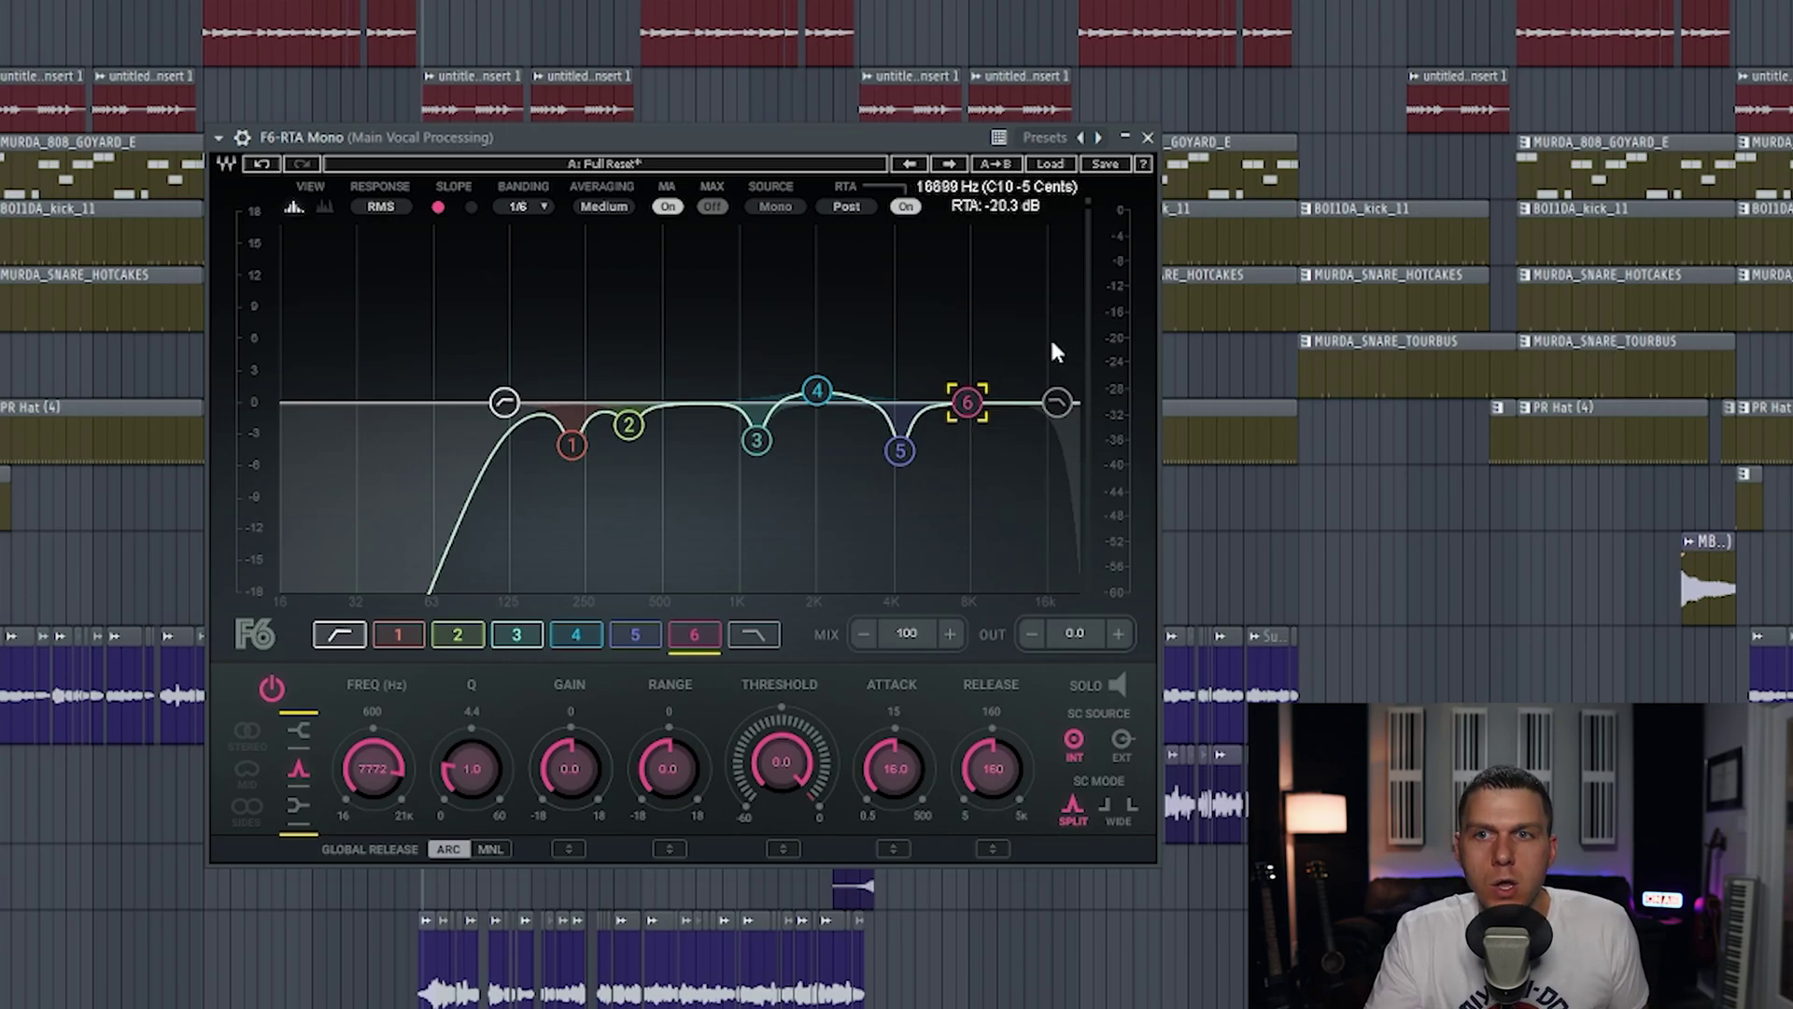
{"action": "left_click_drag", "start_coordinate": [967, 402], "coordinate": [992, 401]}
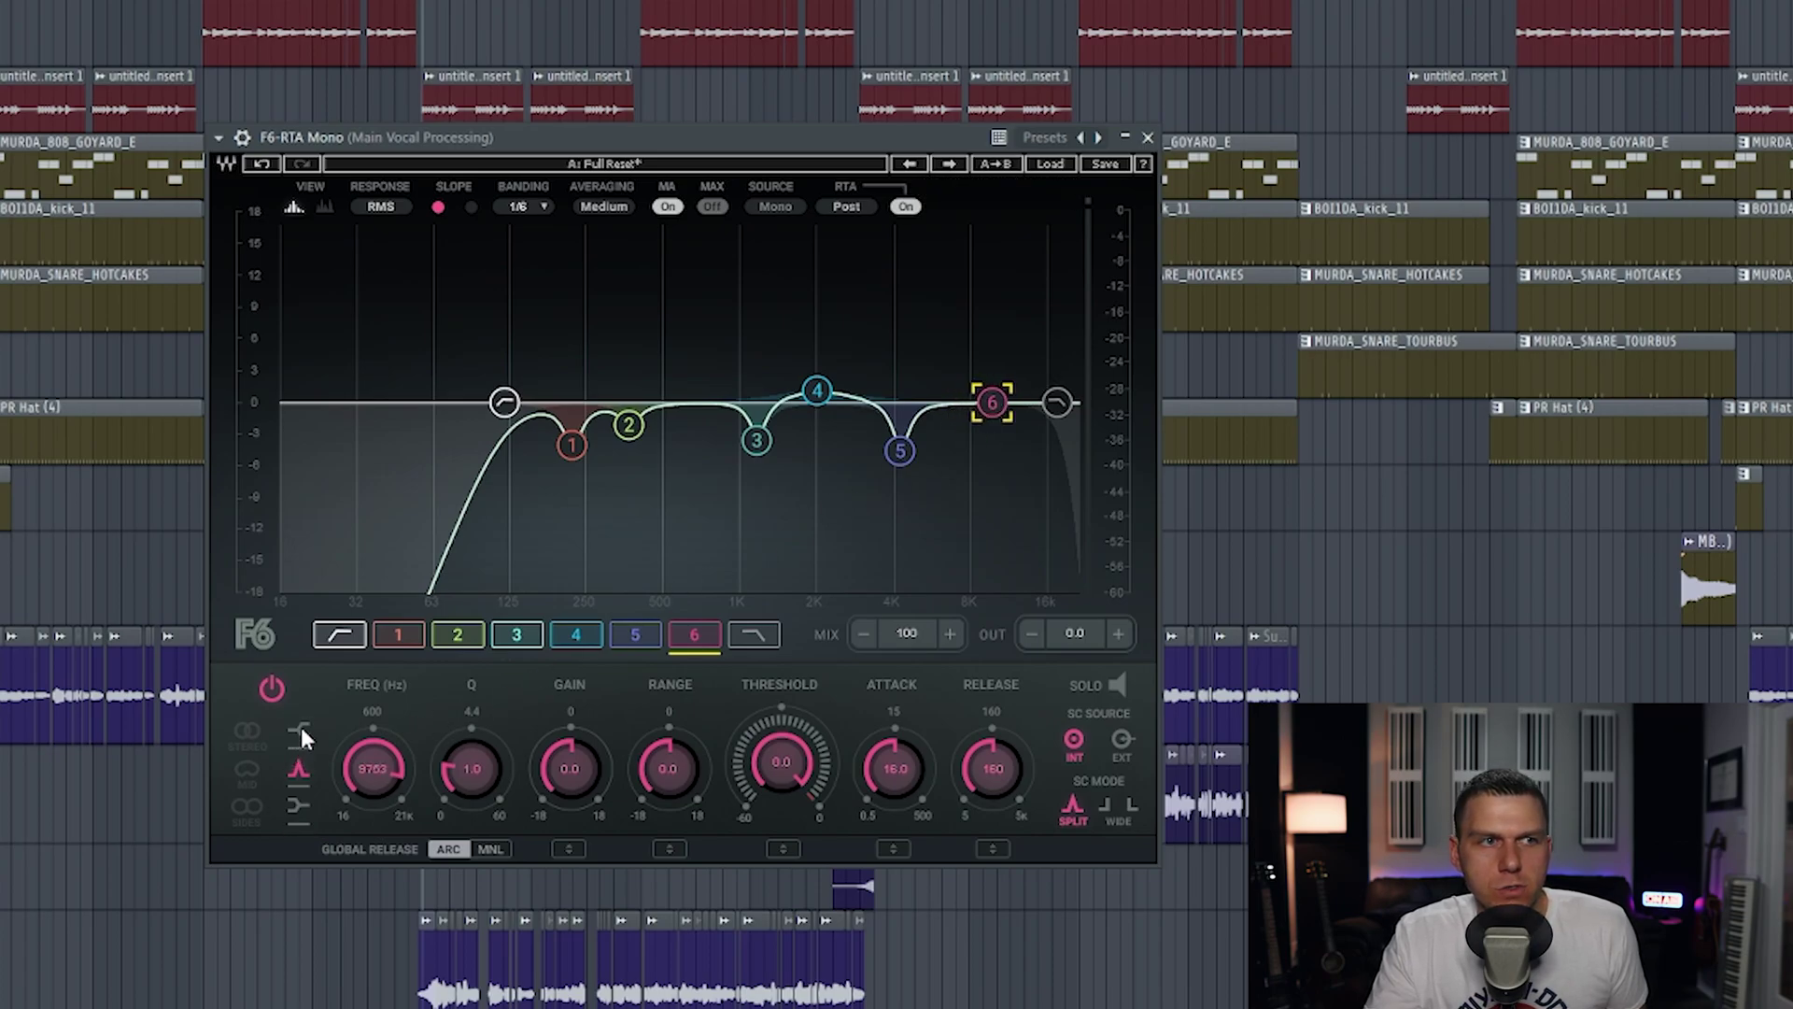
{"action": "left_click", "coordinate": [300, 734]}
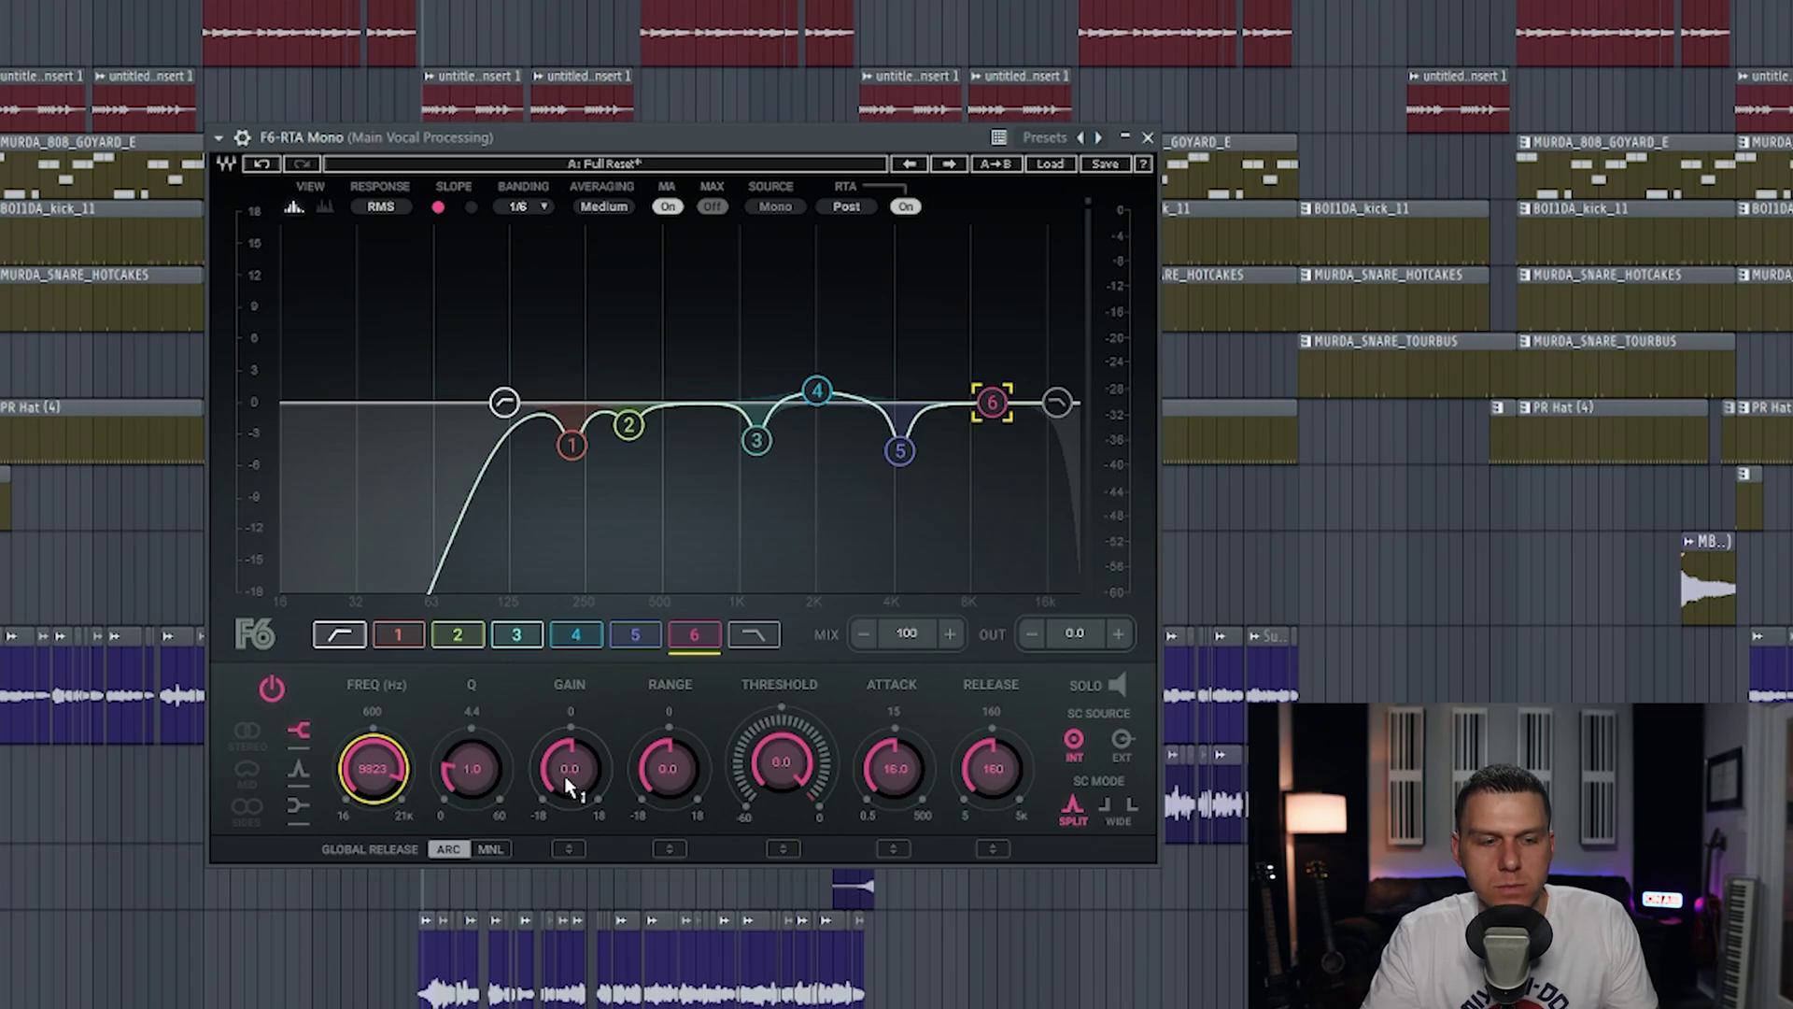
{"action": "mouse_move", "coordinate": [568, 784]}
{"action": "left_mouse_down"}
{"action": "mouse_move", "coordinate": [568, 710]}
{"action": "mouse_move", "coordinate": [566, 779]}
{"action": "left_mouse_up"}
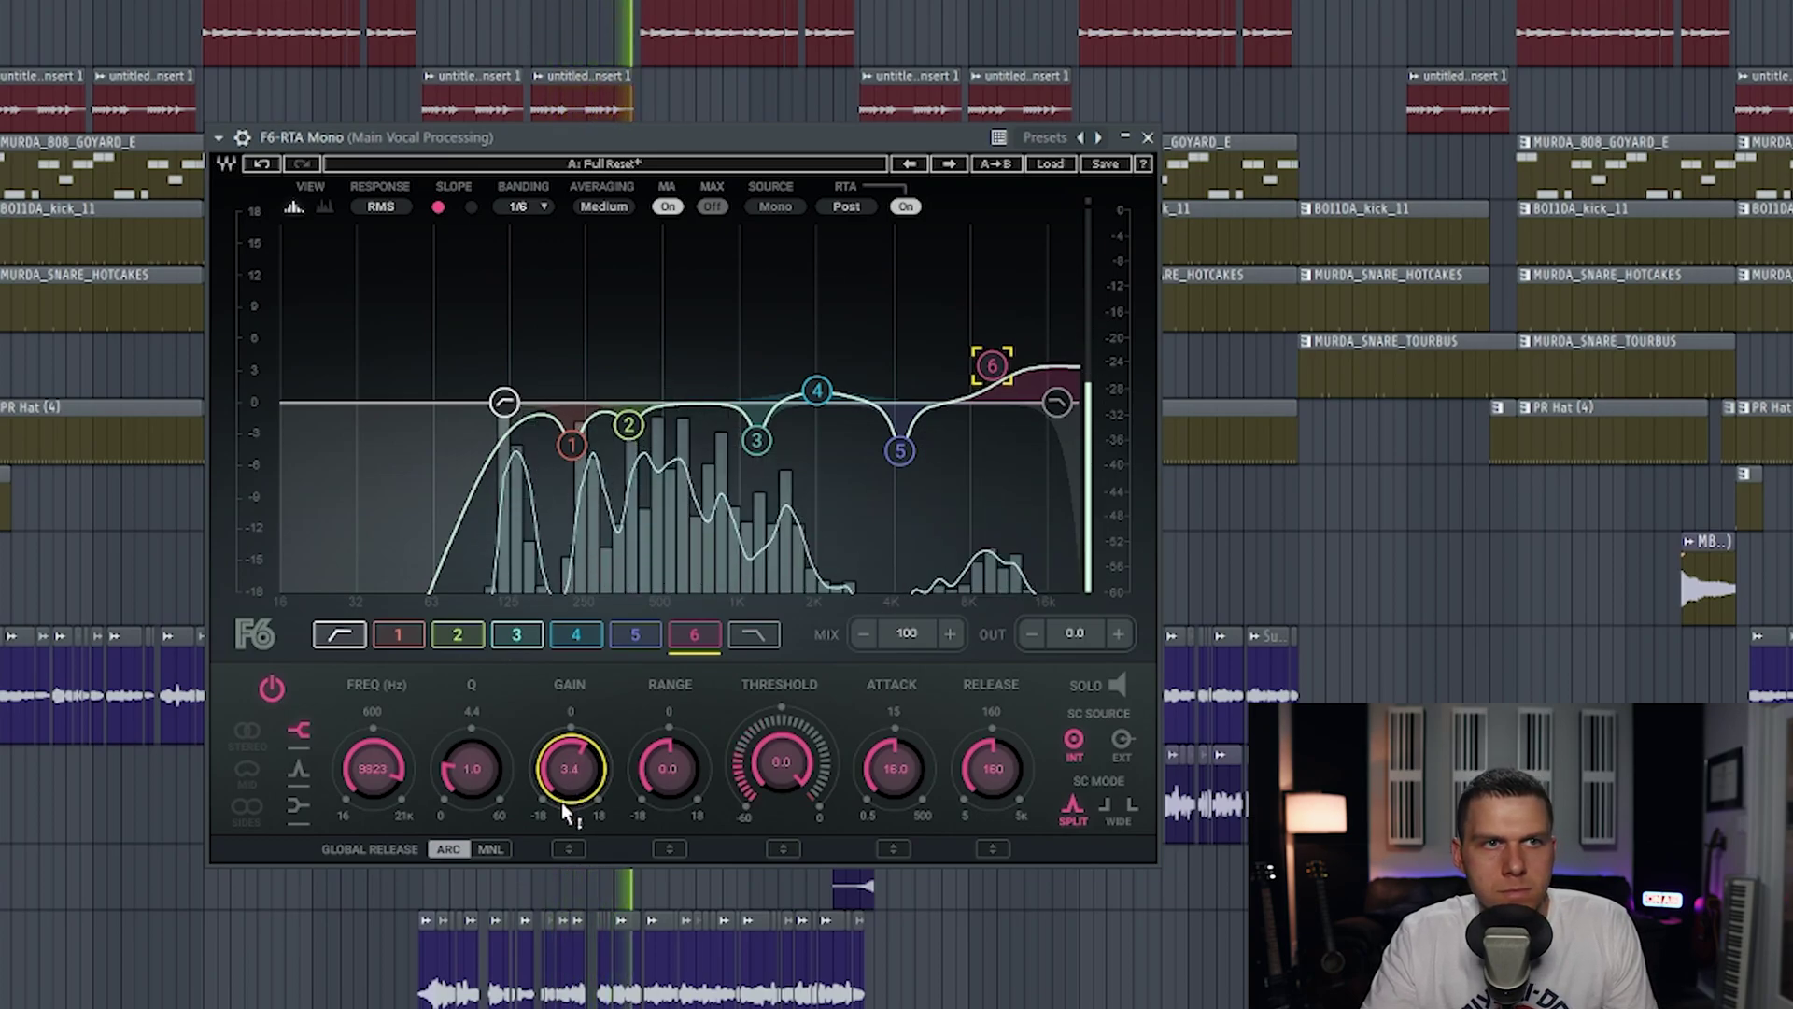
Stop playback with the high shelf lifting about +3.4 dB near 10 kHz
{"action": "key", "text": "space"}
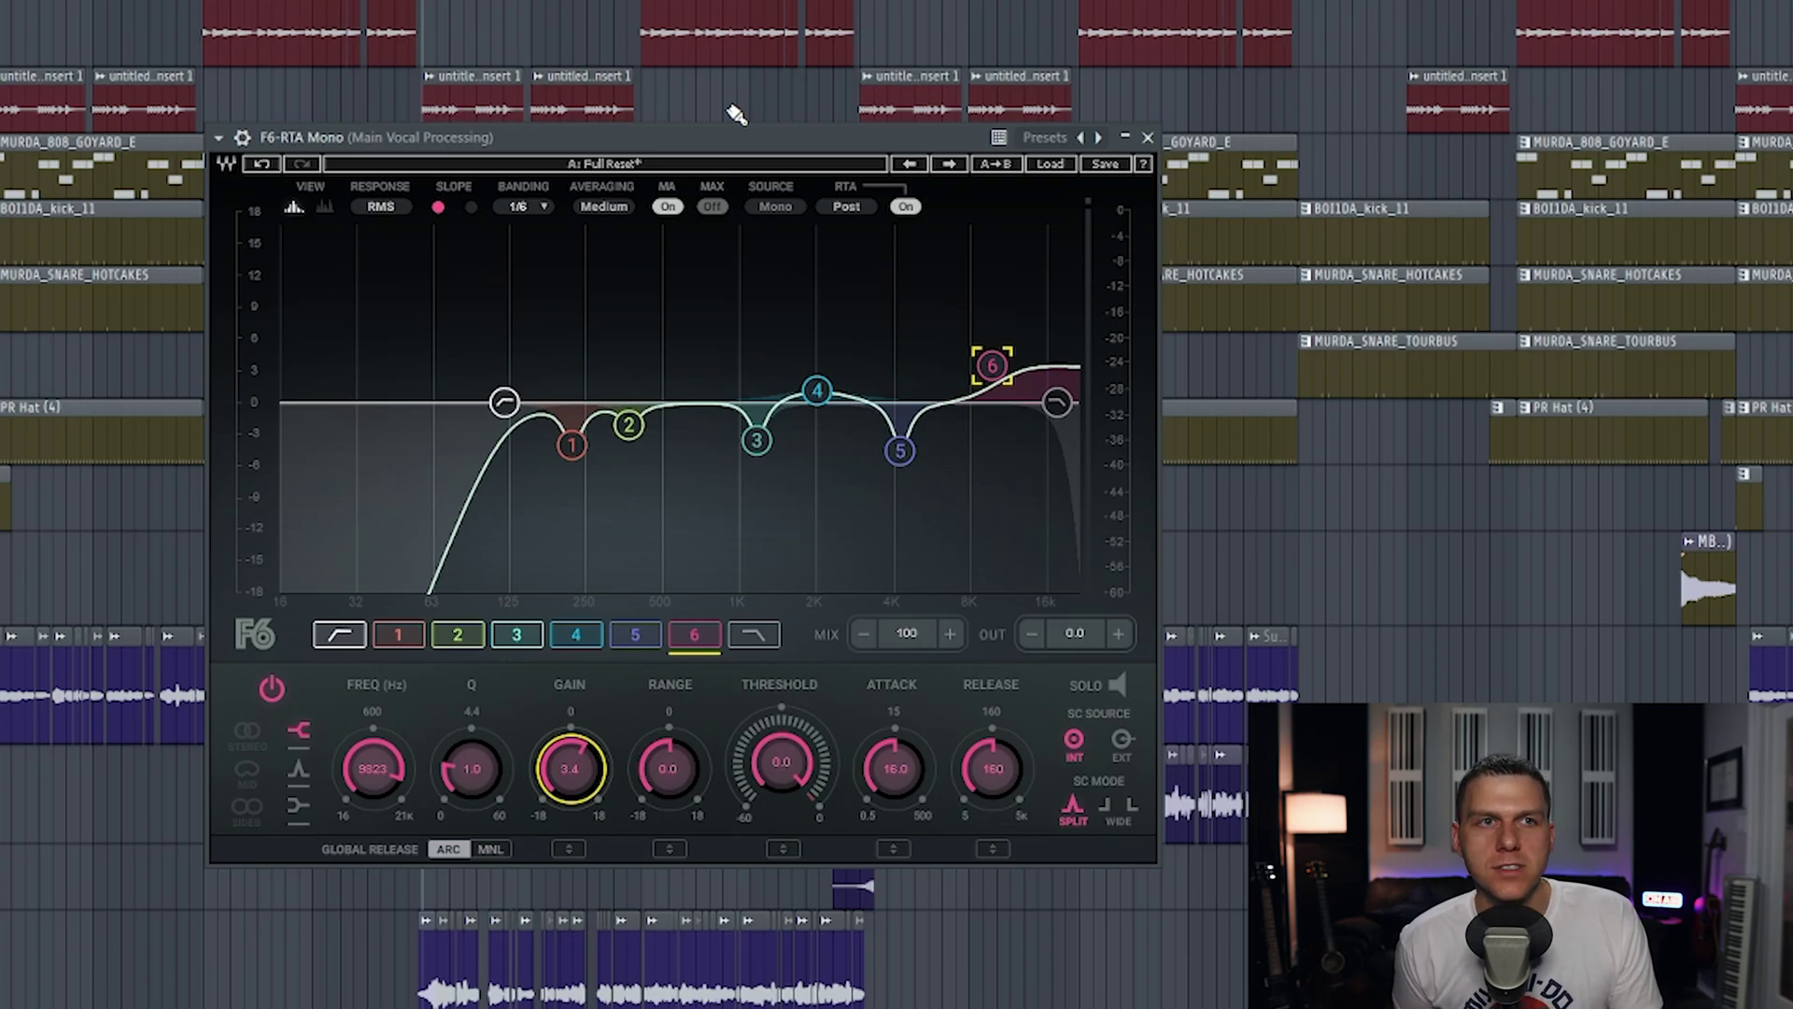
{"action": "key", "text": "space"}
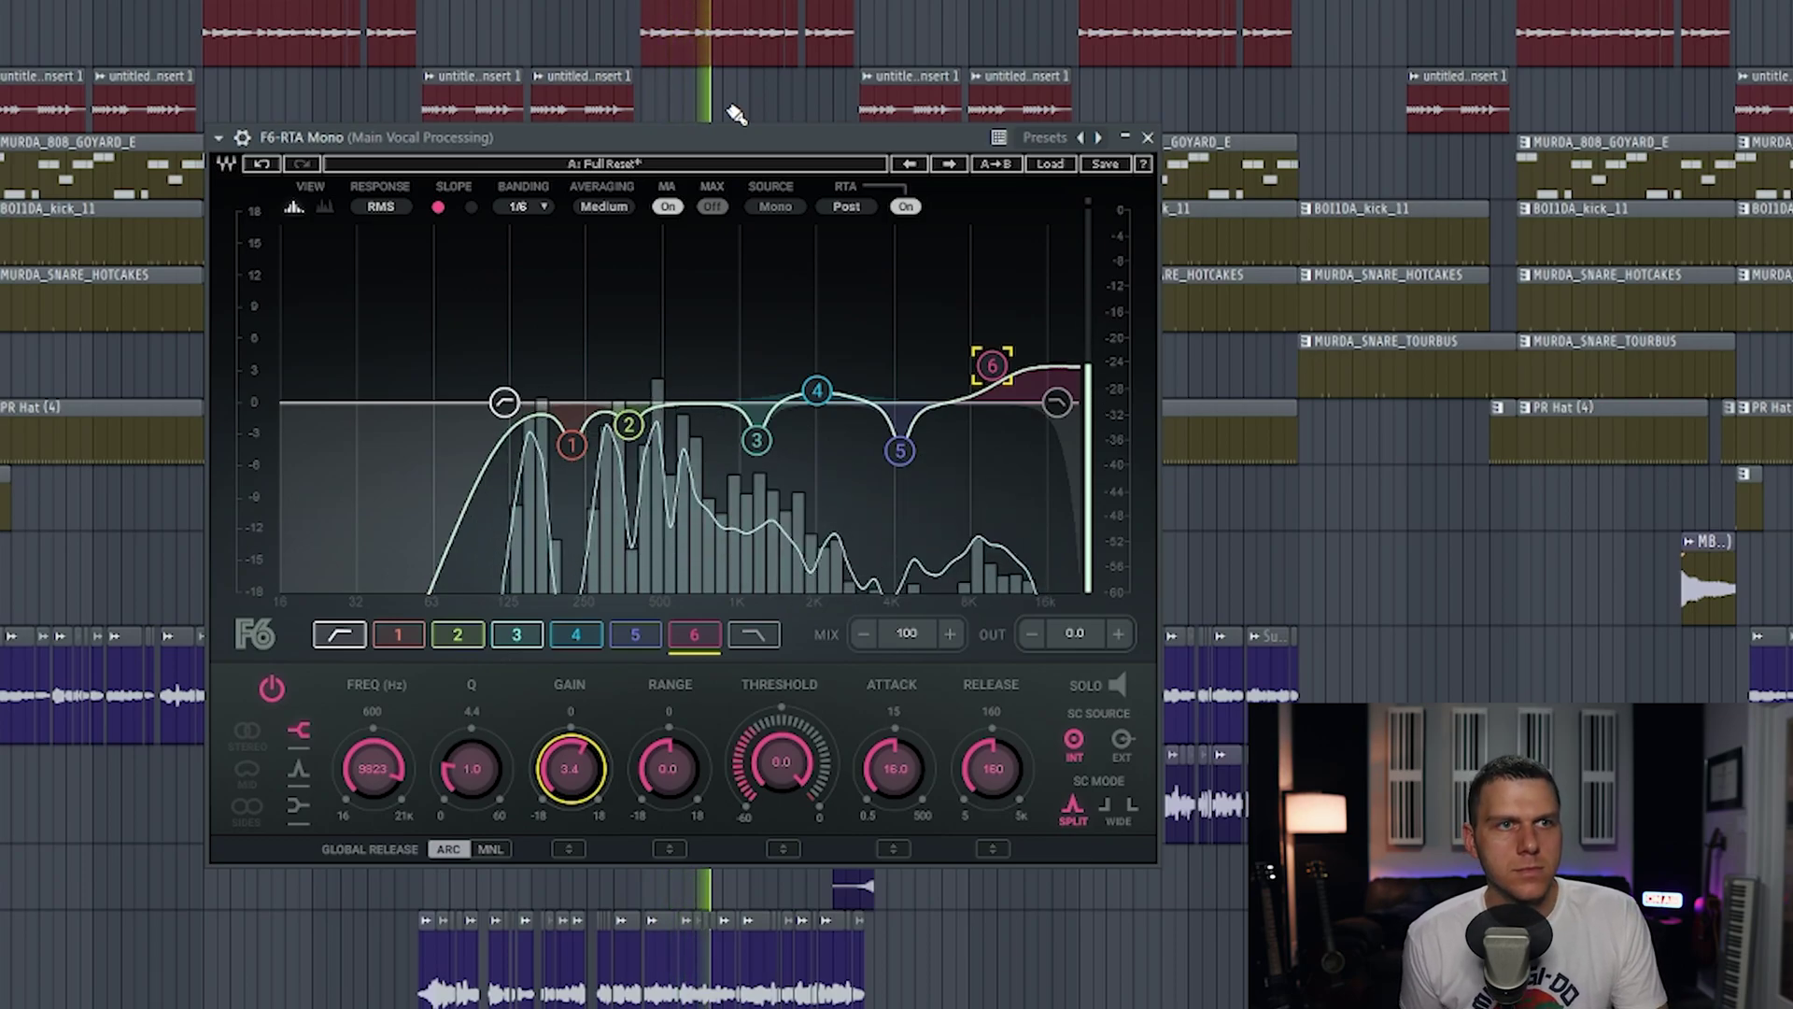
{"action": "key", "text": "space"}
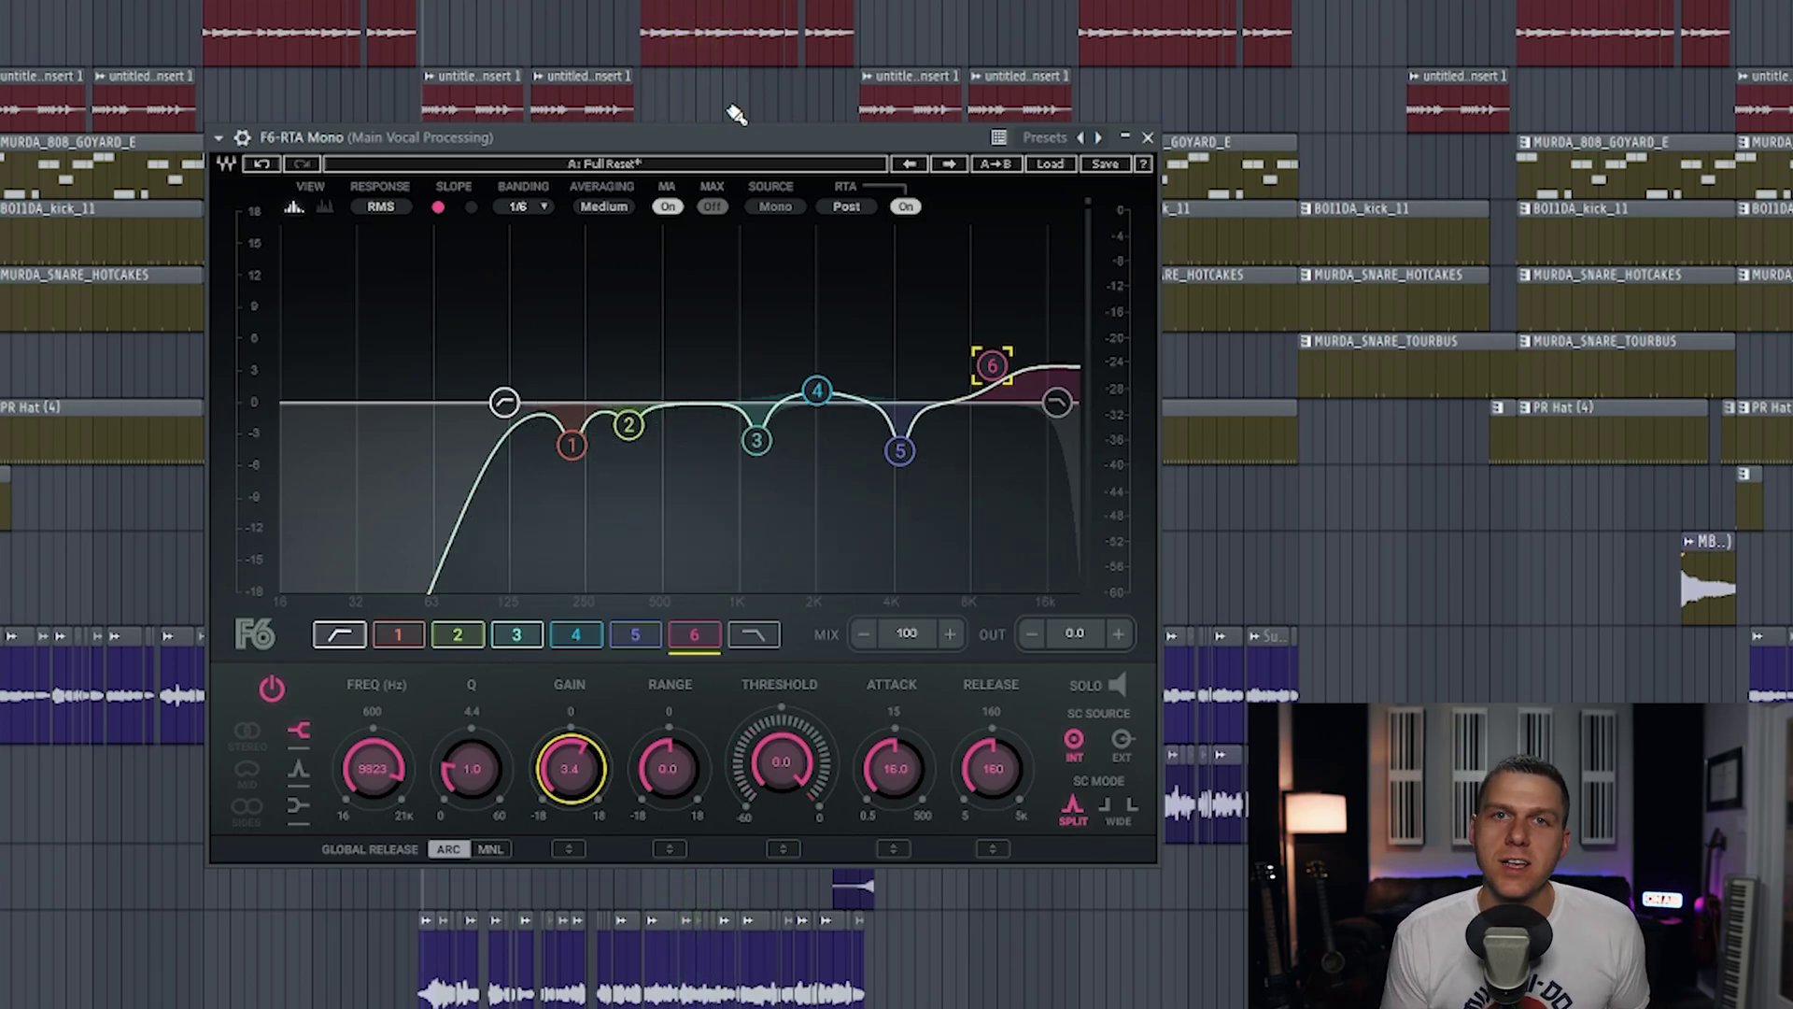